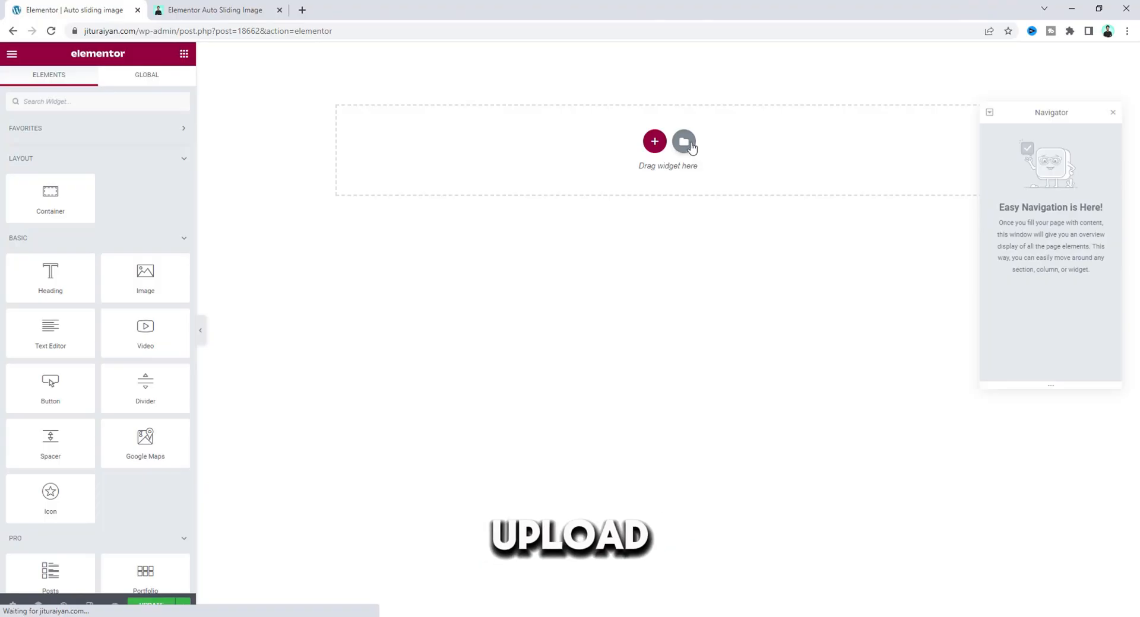
click(691, 146)
click(837, 109)
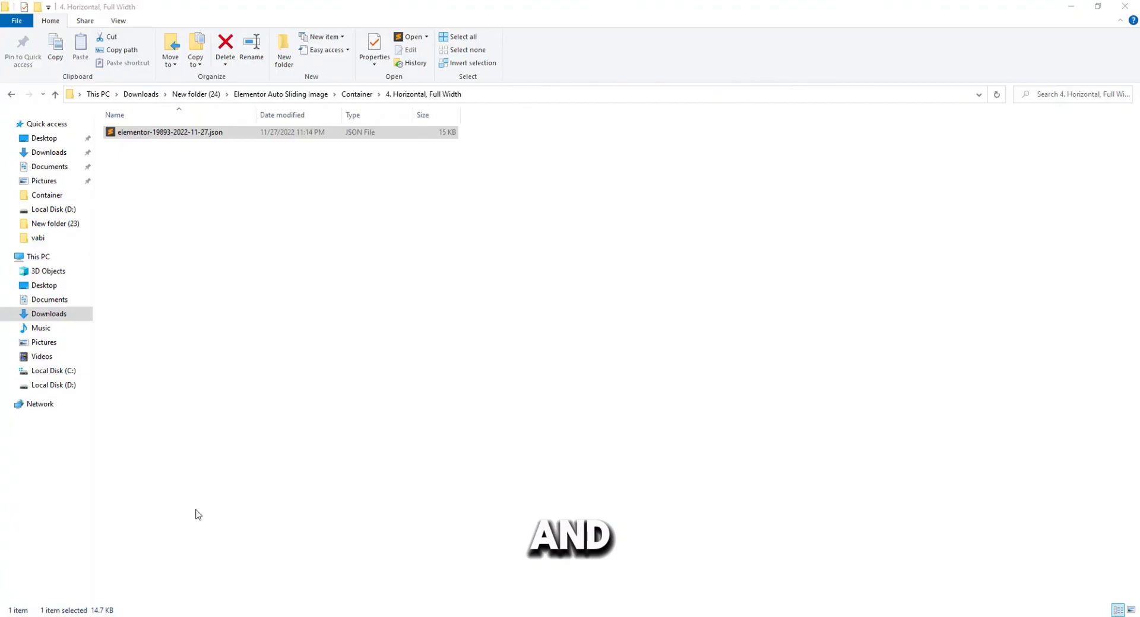
drag(315, 136, 107, 585)
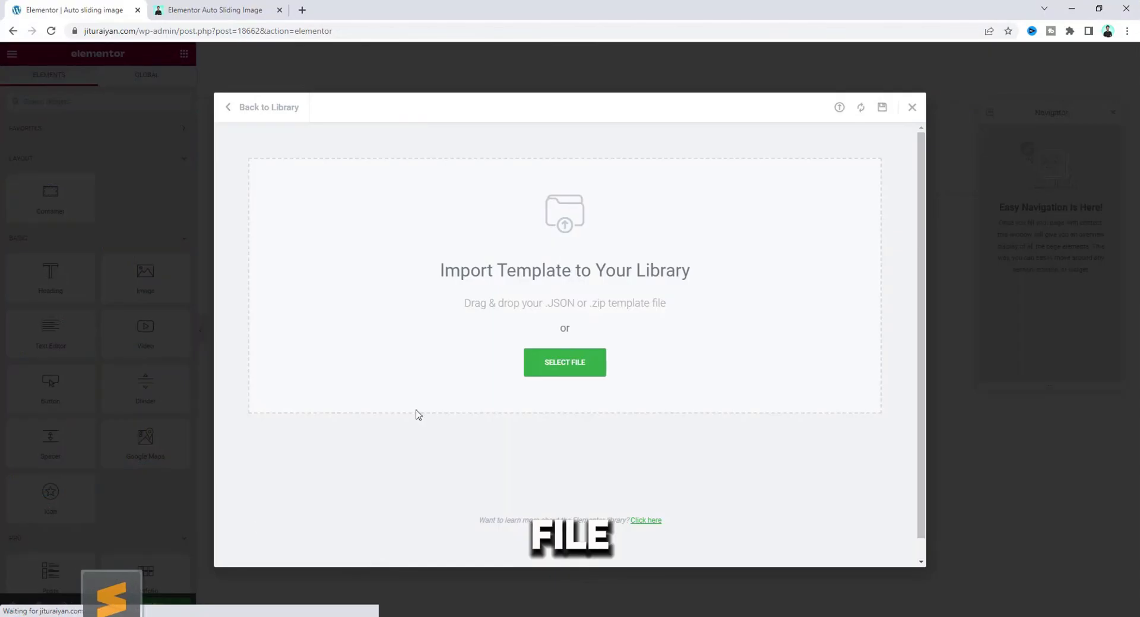
drag(416, 412, 555, 308)
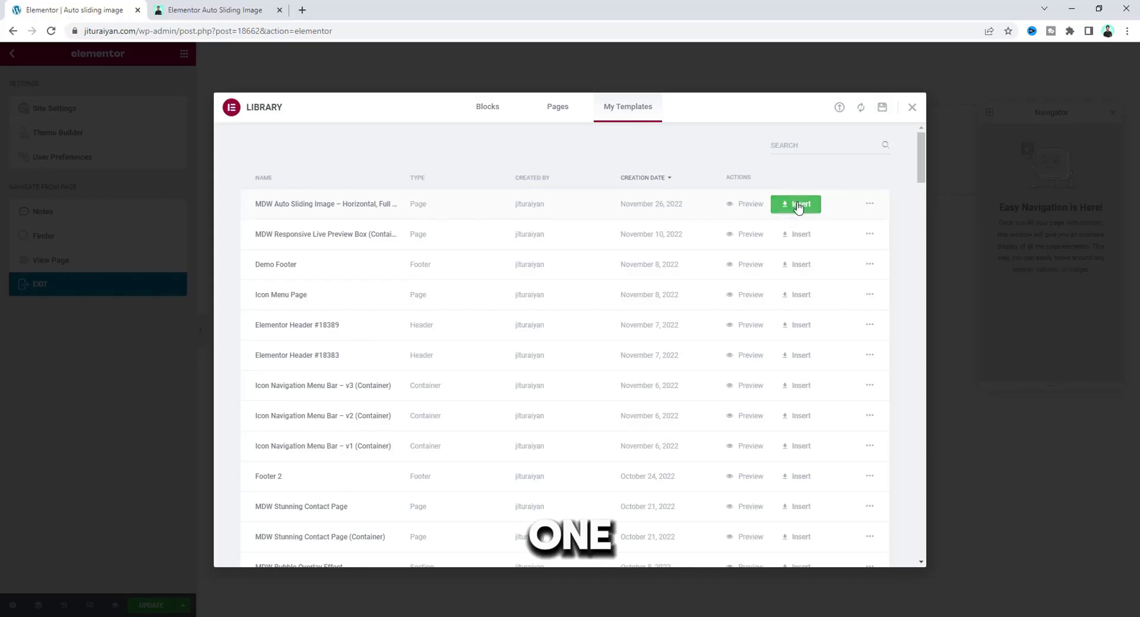
Insert the imported MDW Auto Sliding Image – Horizontal, Full Width template into the page and update the page.
click(798, 204)
click(610, 366)
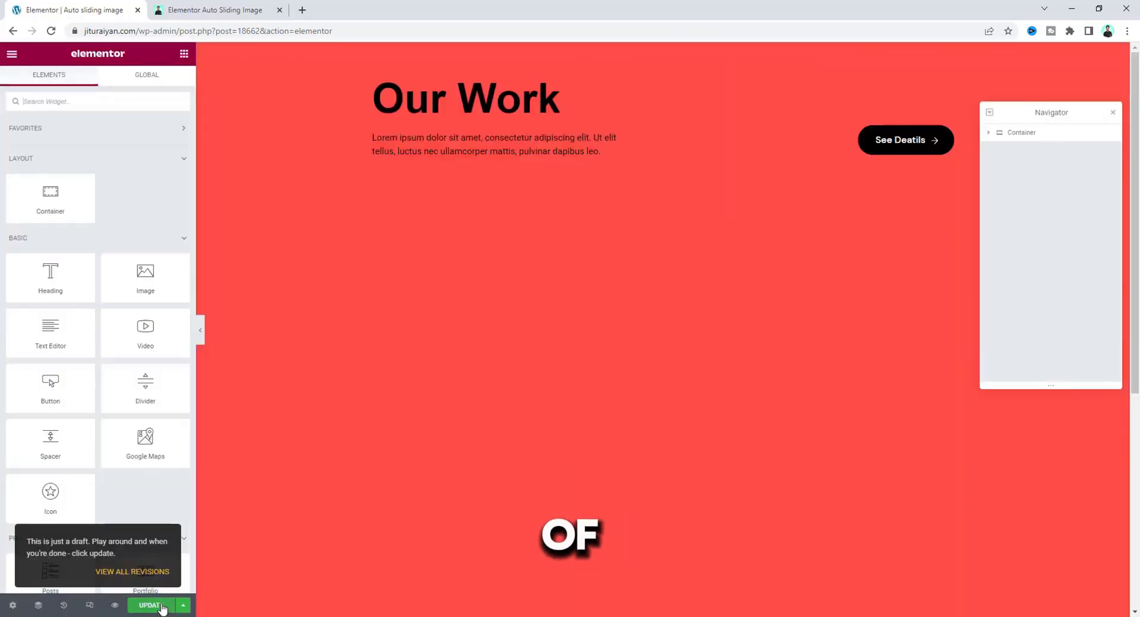
click(160, 606)
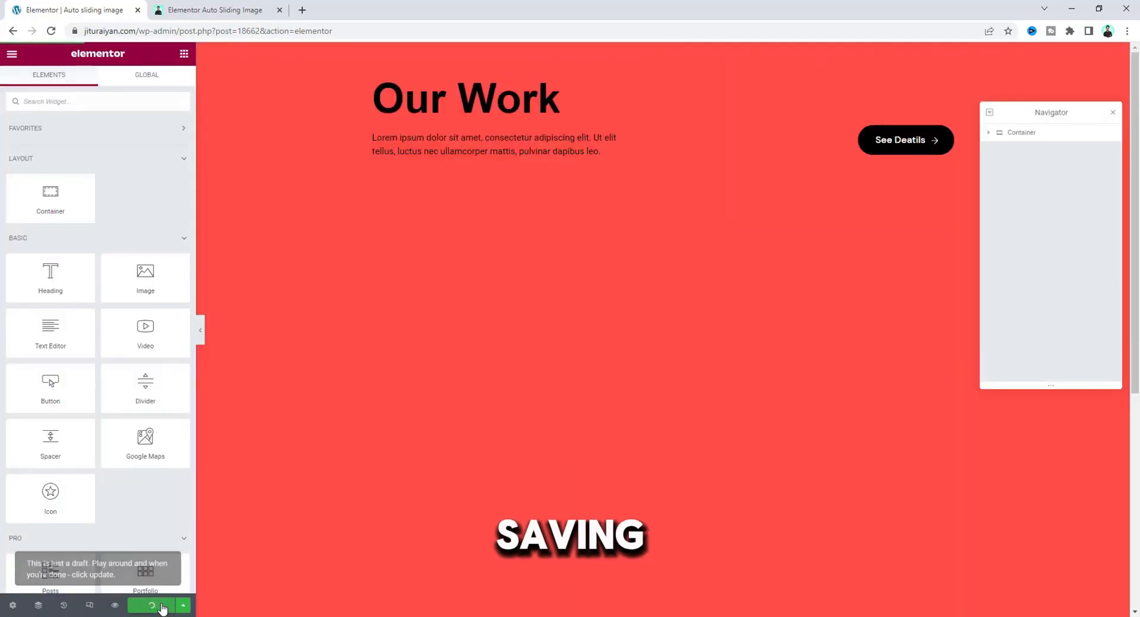
Preview the page and check how the sliding image section responds in a narrower browser window.
click(115, 606)
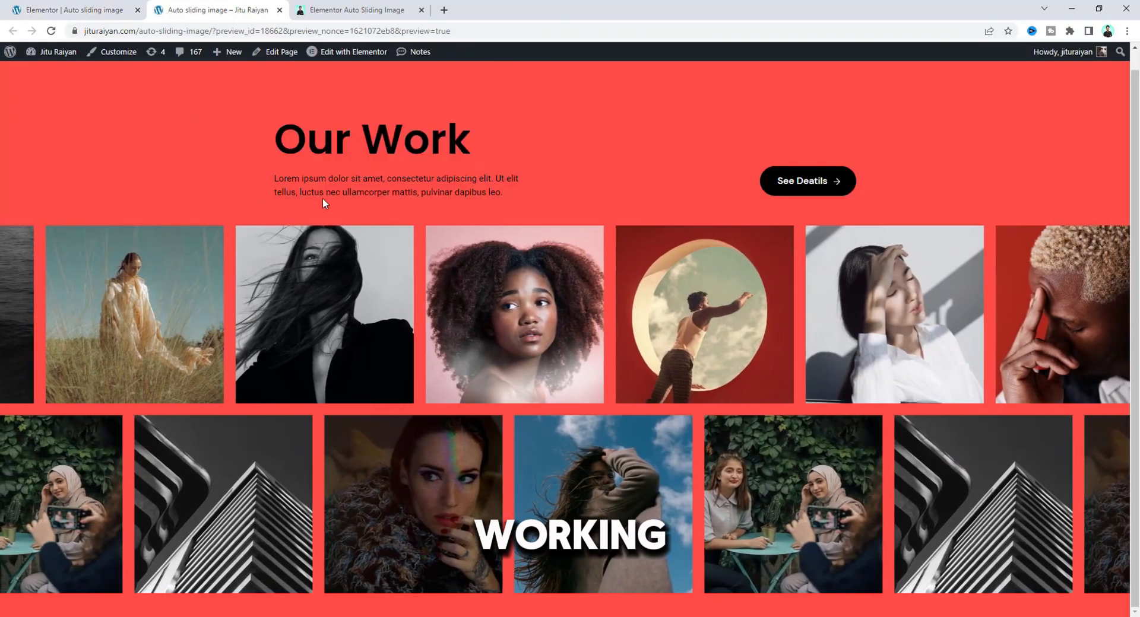
click(1099, 9)
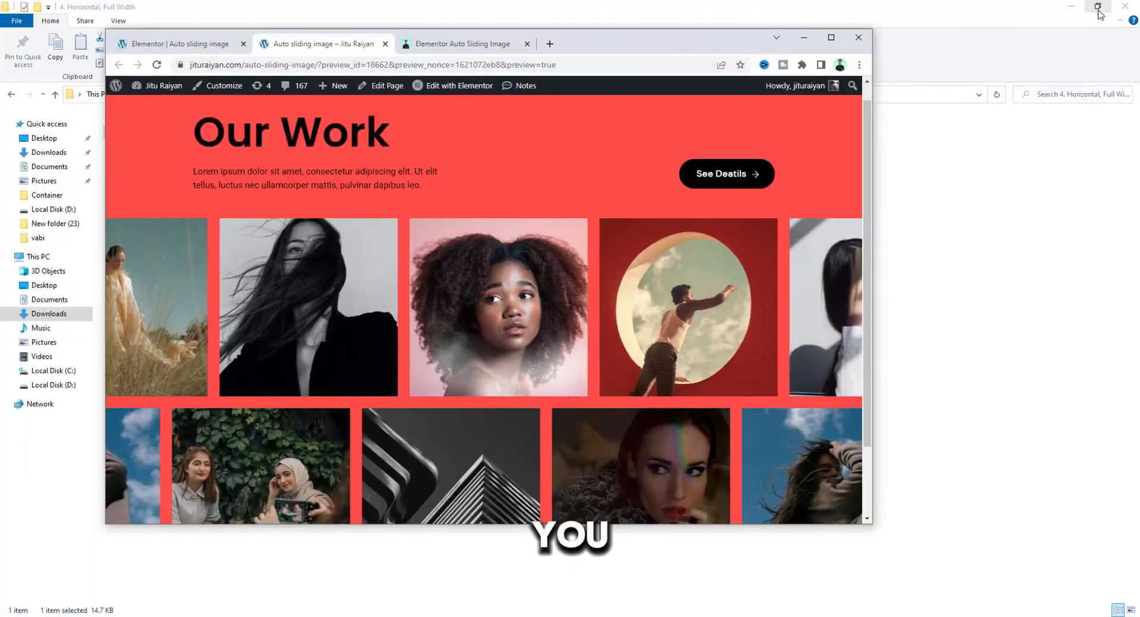
drag(872, 181, 340, 185)
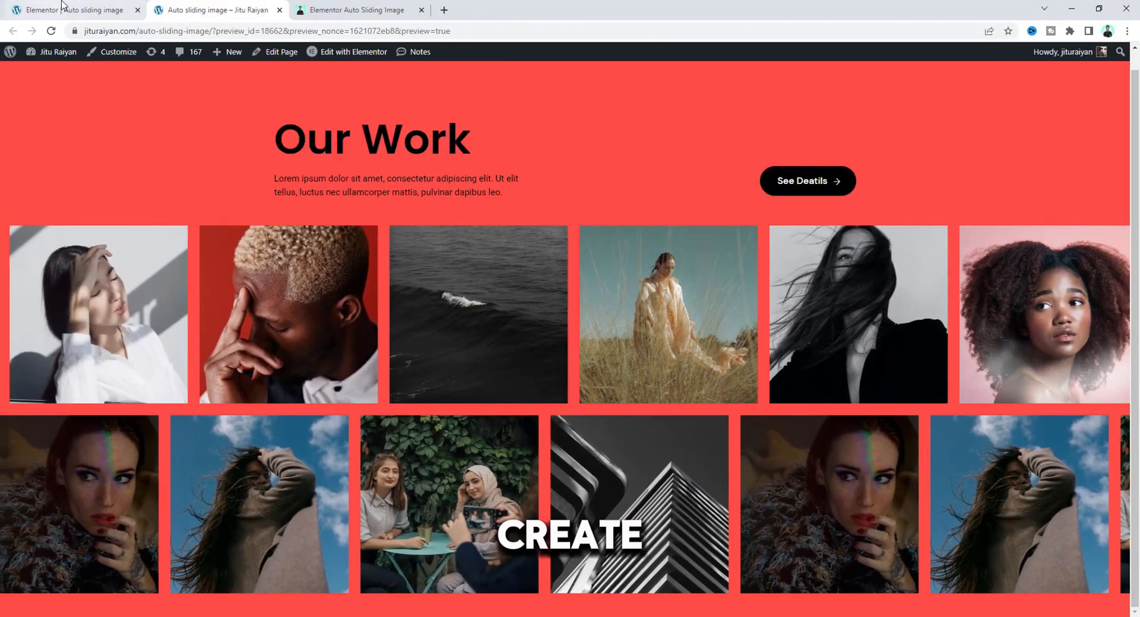
Back in the page editor, delete the second inner container that holds the sliding images.
click(62, 9)
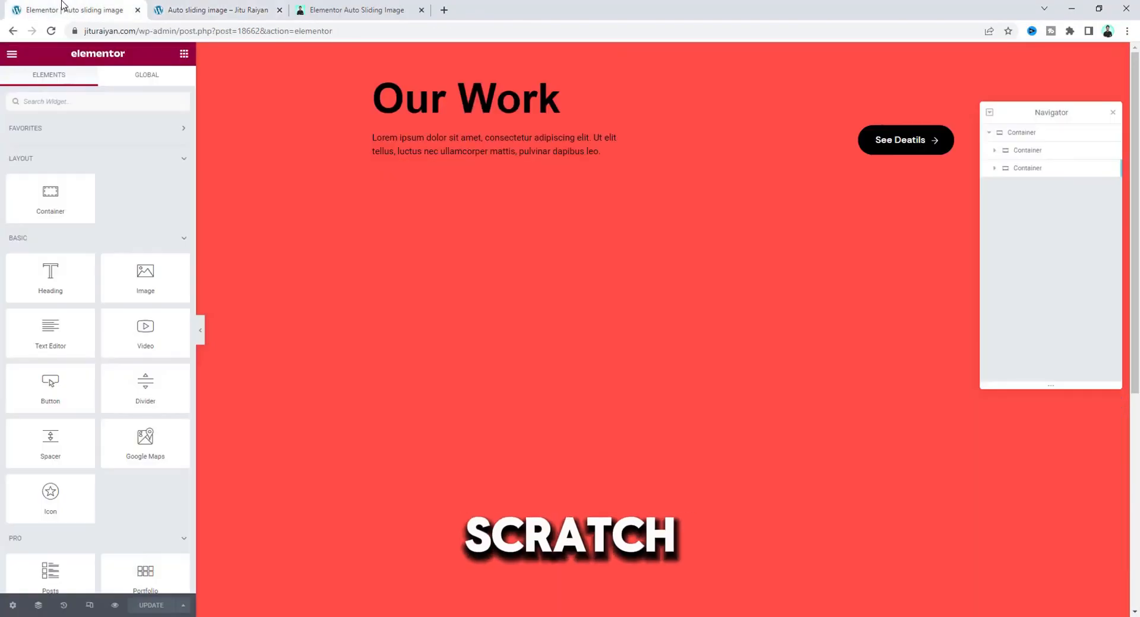
click(1020, 173)
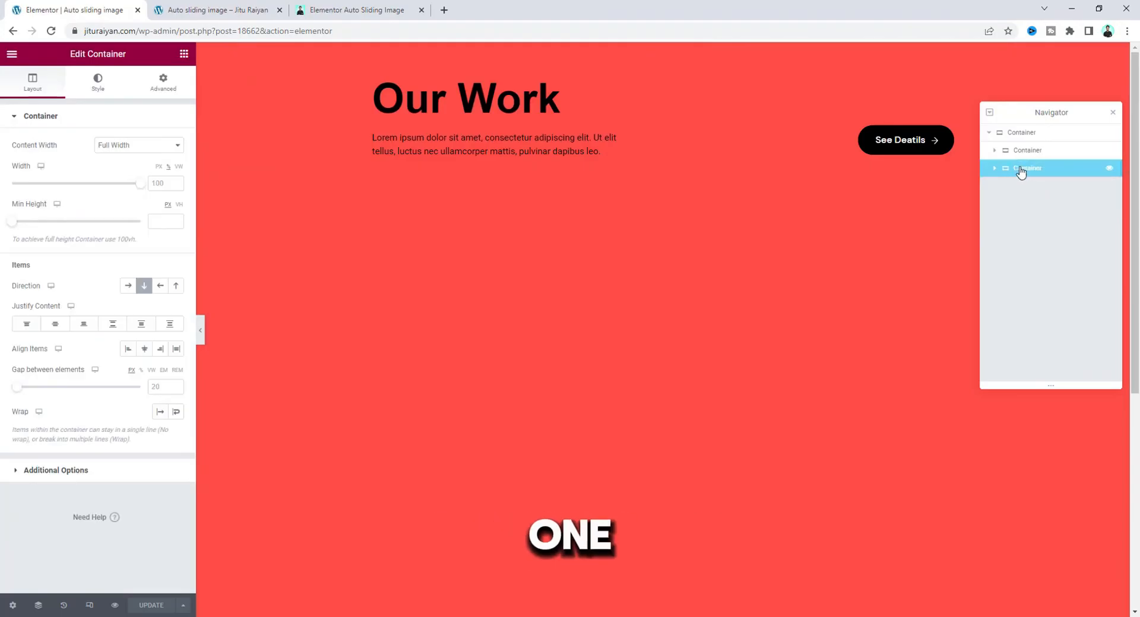
right_click(1020, 171)
click(1048, 366)
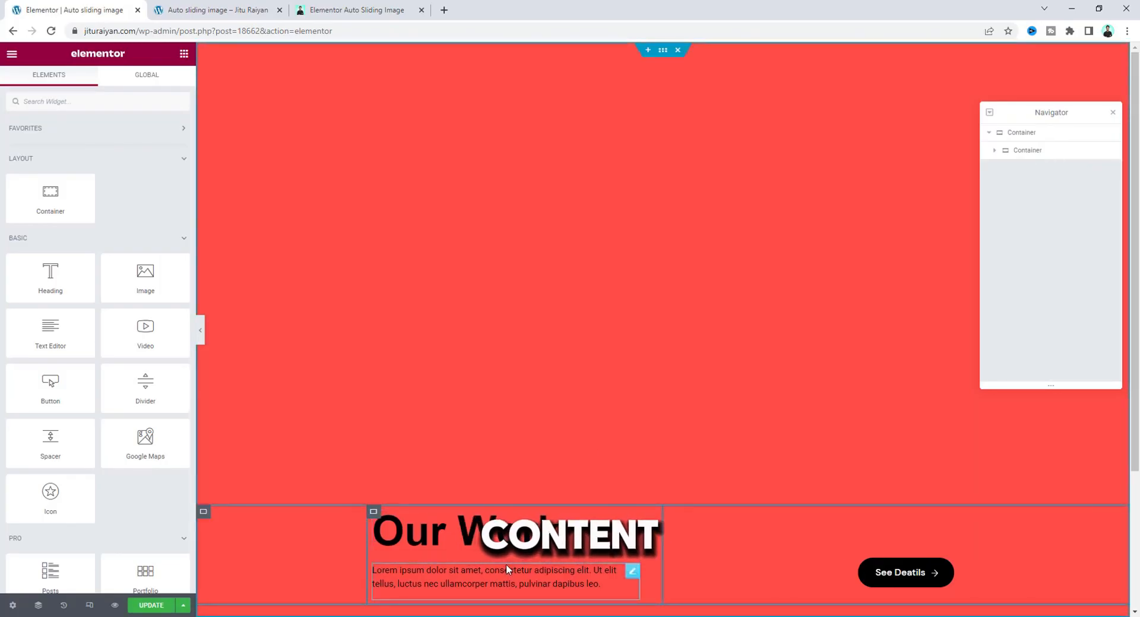
Add a new container and place it directly inside the outer container, below the heading and button container.
drag(41, 199, 521, 584)
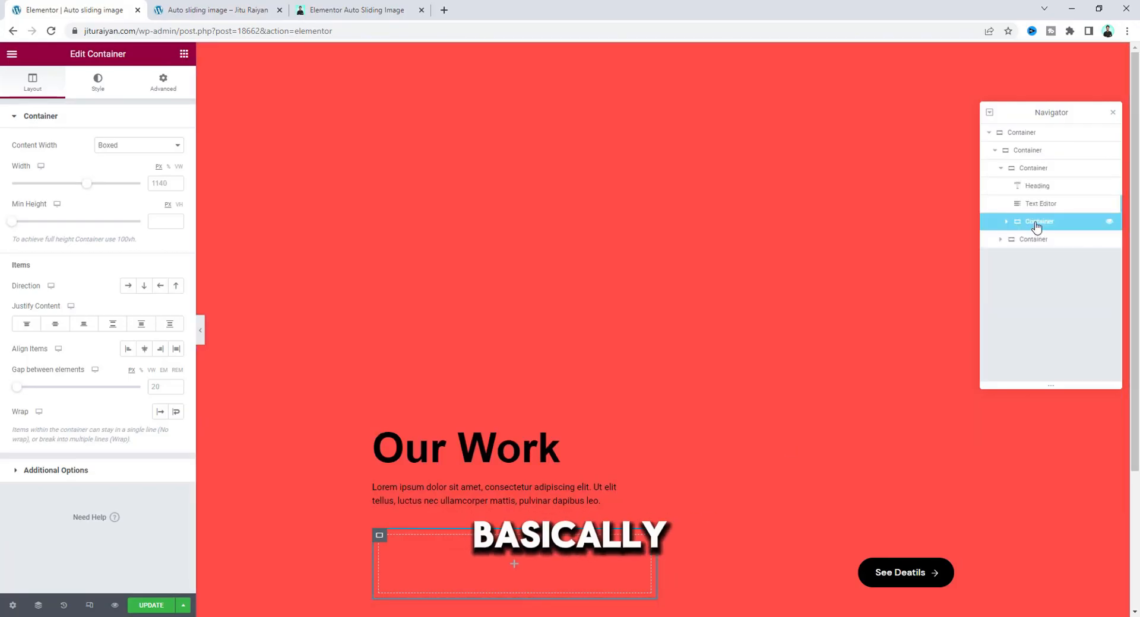
drag(1036, 227, 1022, 177)
click(994, 169)
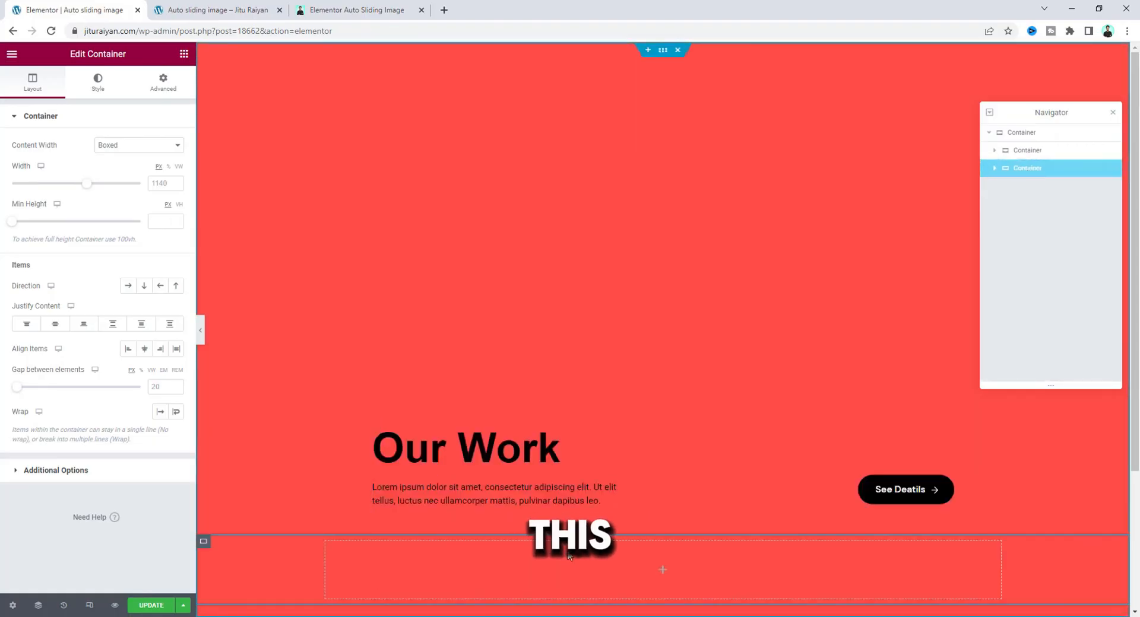
Nest another container inside the new empty container and add an Image widget to it.
click(232, 10)
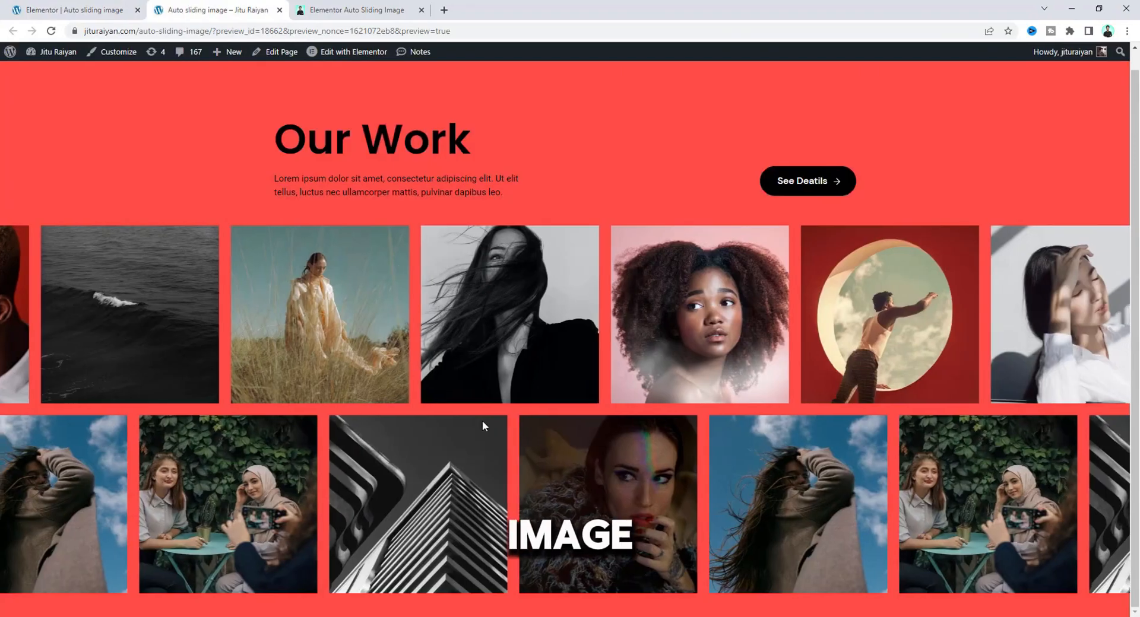
click(30, 6)
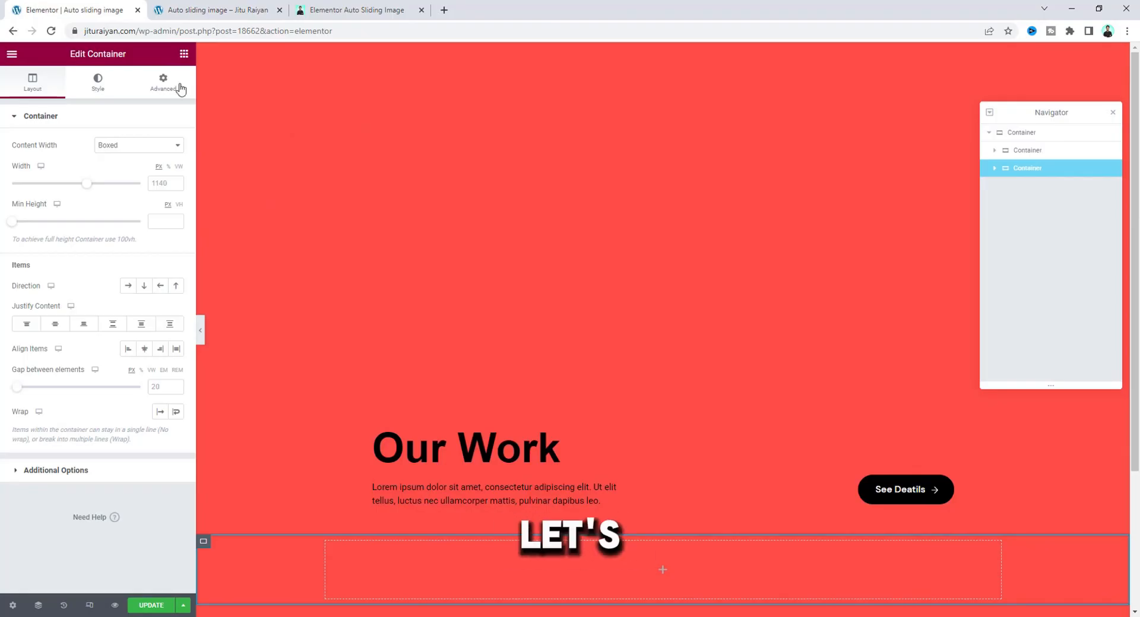
click(184, 54)
drag(50, 199, 438, 556)
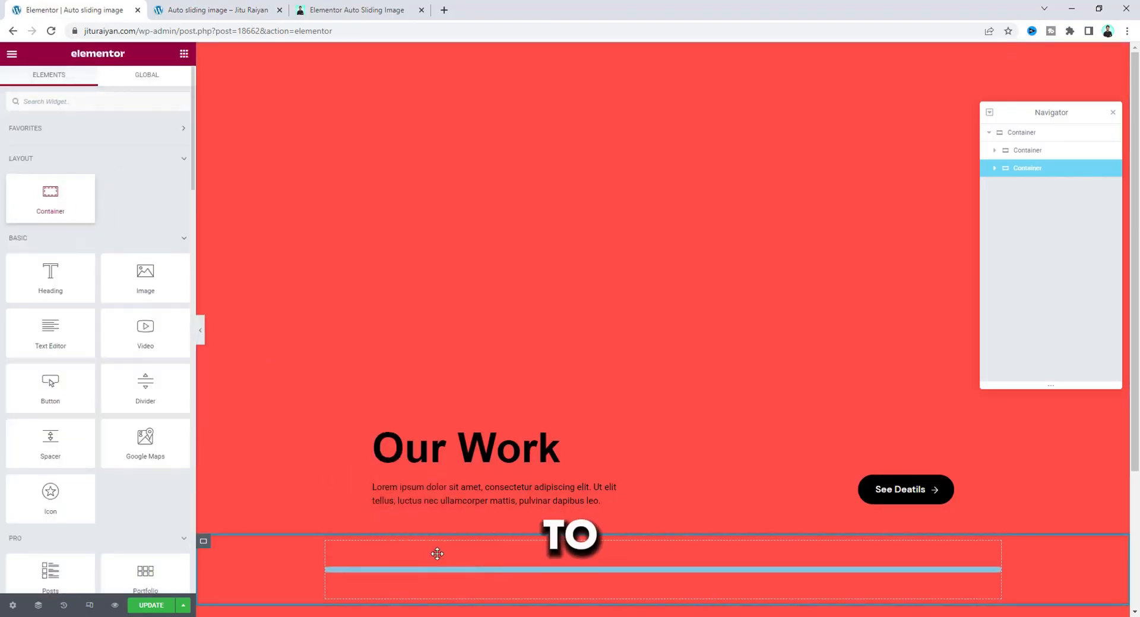
click(184, 53)
drag(158, 283, 415, 574)
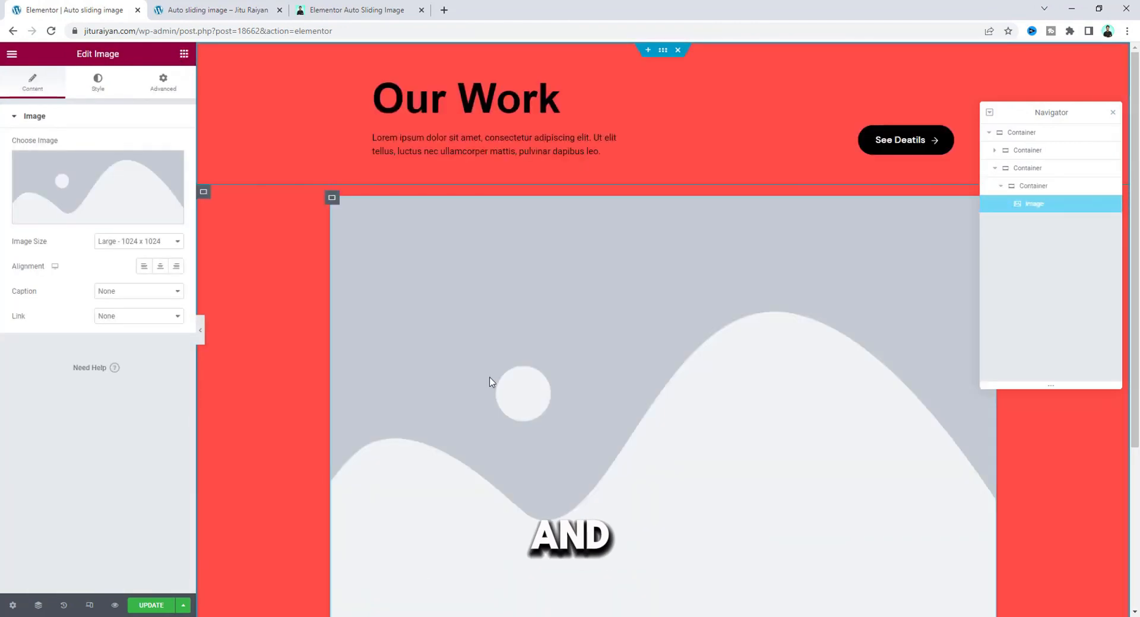
Set the Image widget's picture to the dark sea wave photo from the media library.
click(65, 184)
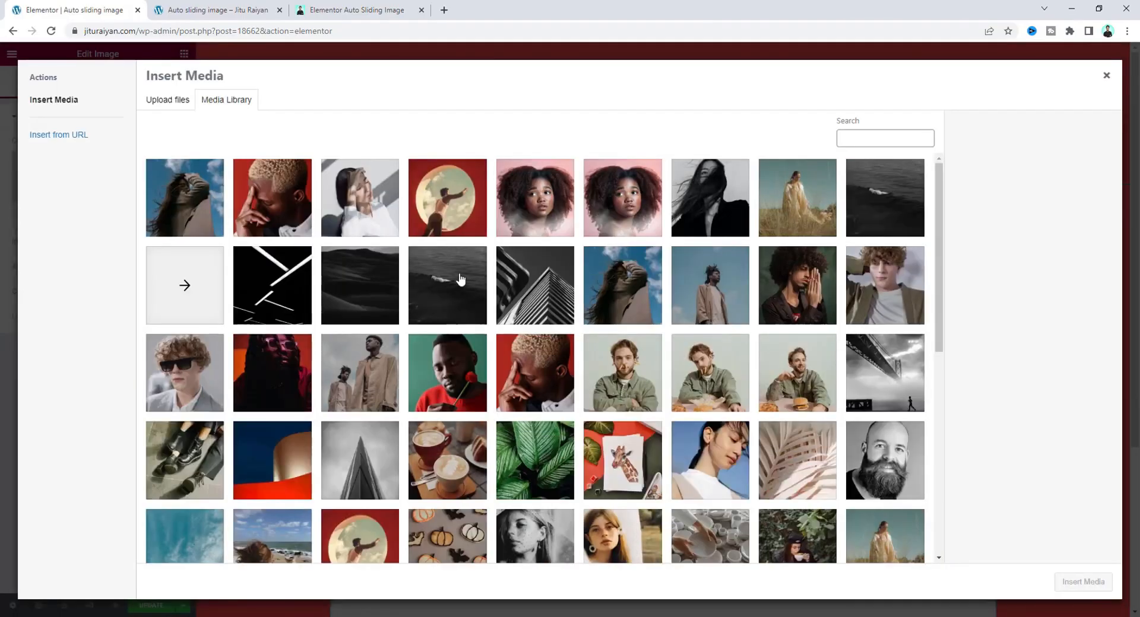
click(447, 285)
click(1083, 582)
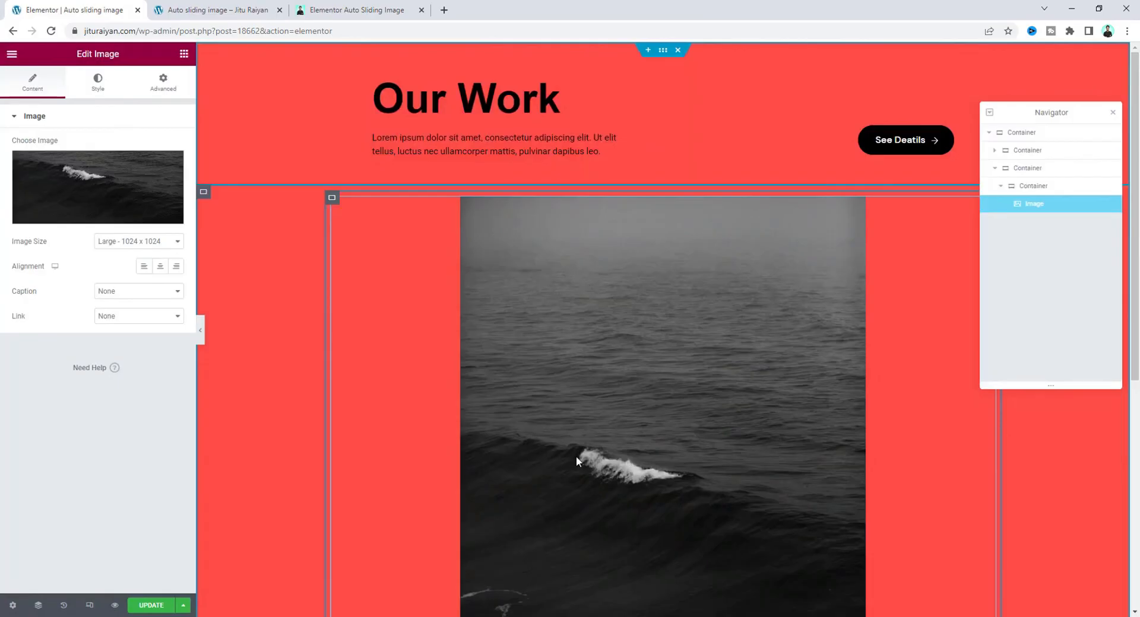
Style the wave image with a width of 300 px, a height of 300 px and object fit Cover.
click(96, 83)
click(162, 159)
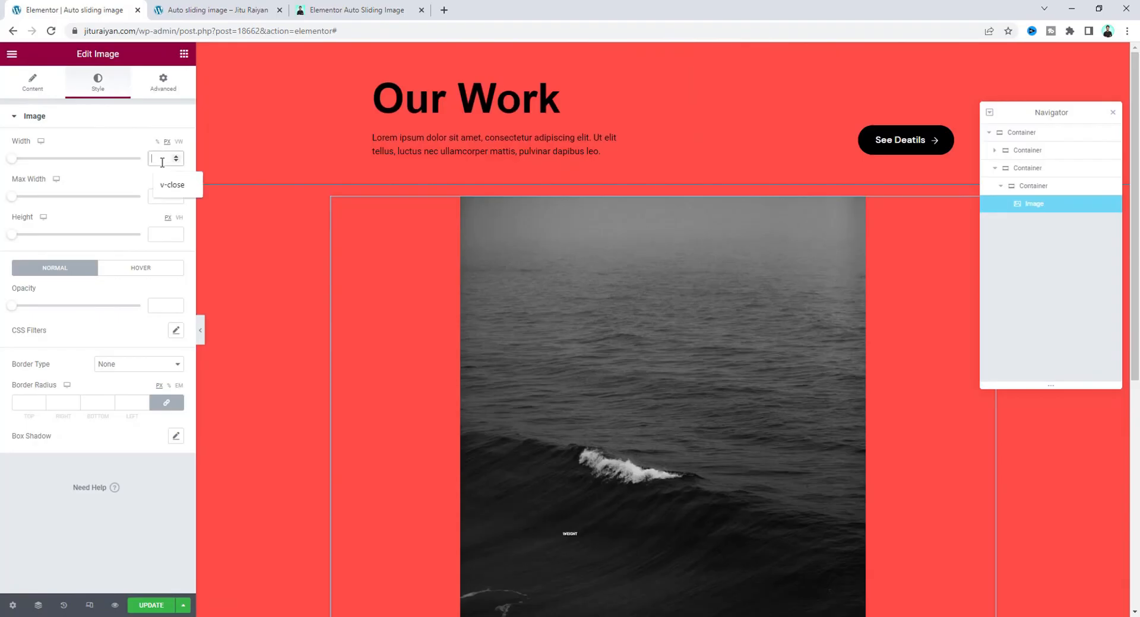
text(300)
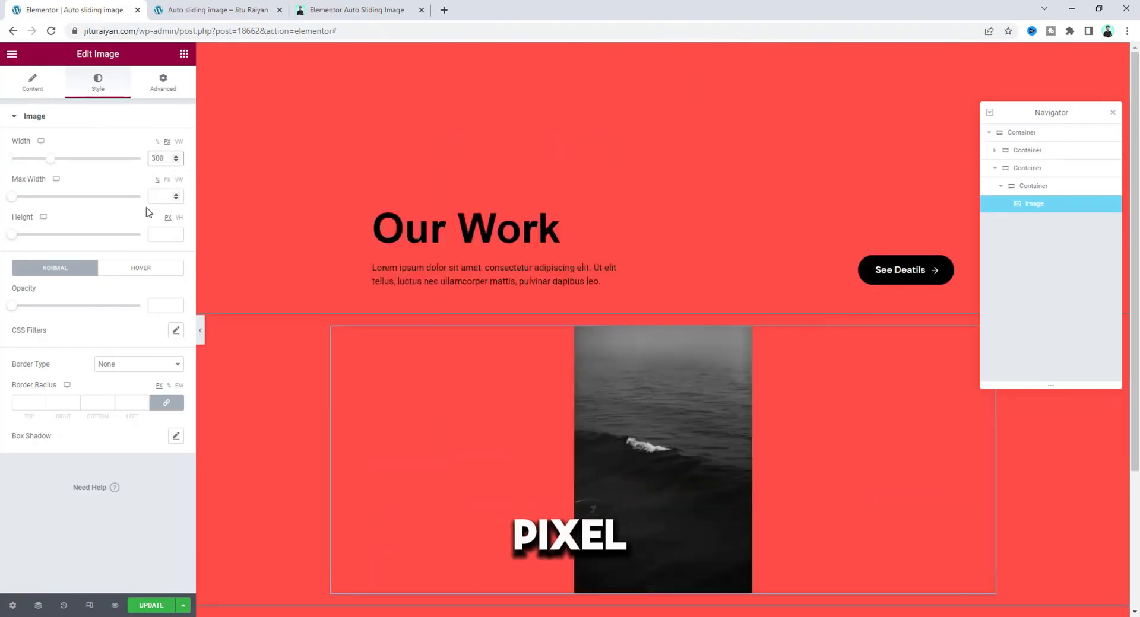
click(161, 234)
text(300)
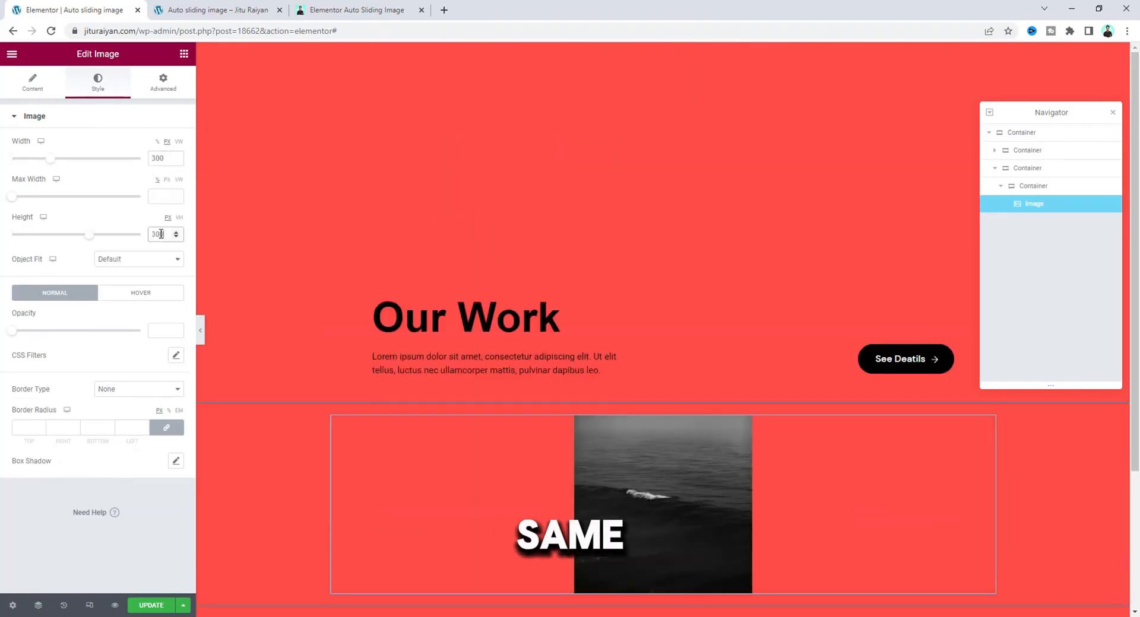
click(151, 260)
click(149, 290)
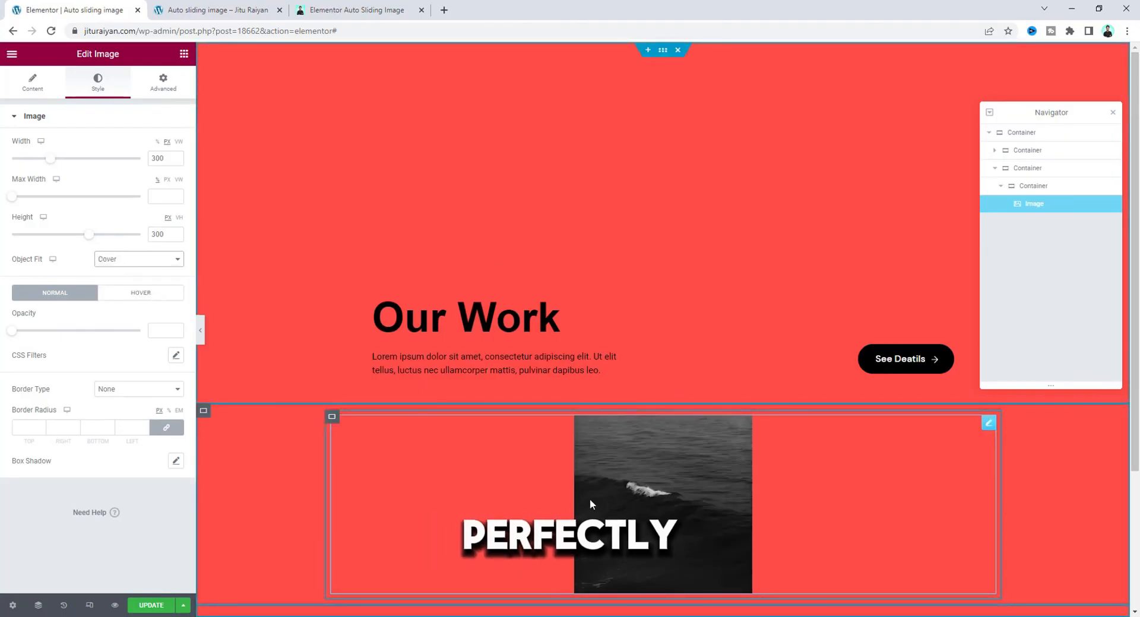
scroll(637, 515, down, 1)
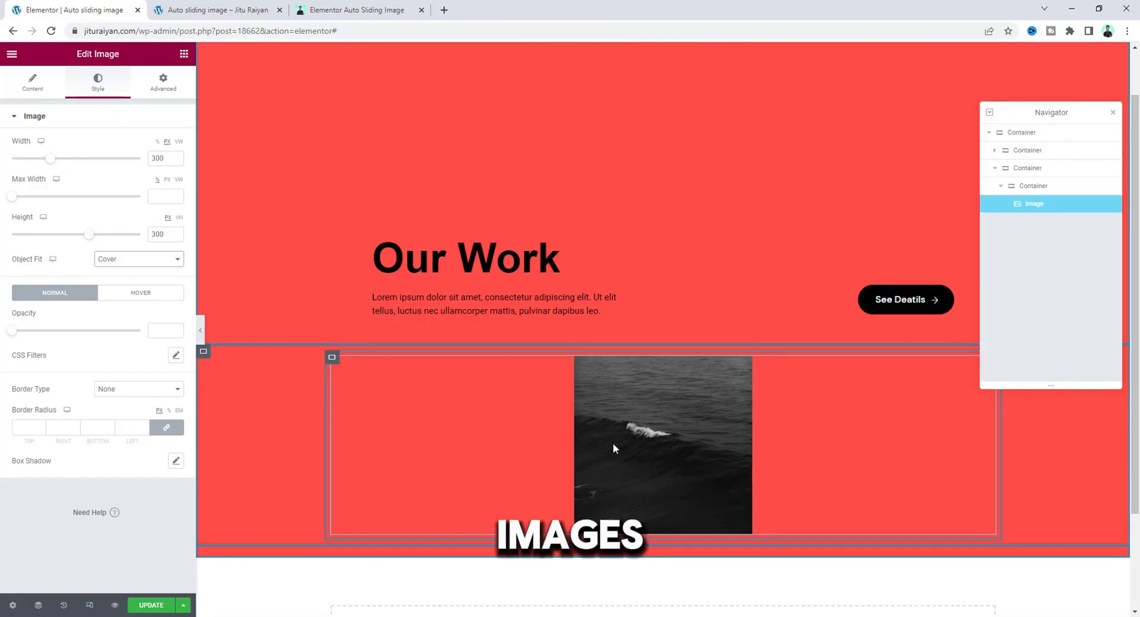
For the tablet layout, set the wave image's width and height to 200 px.
click(89, 605)
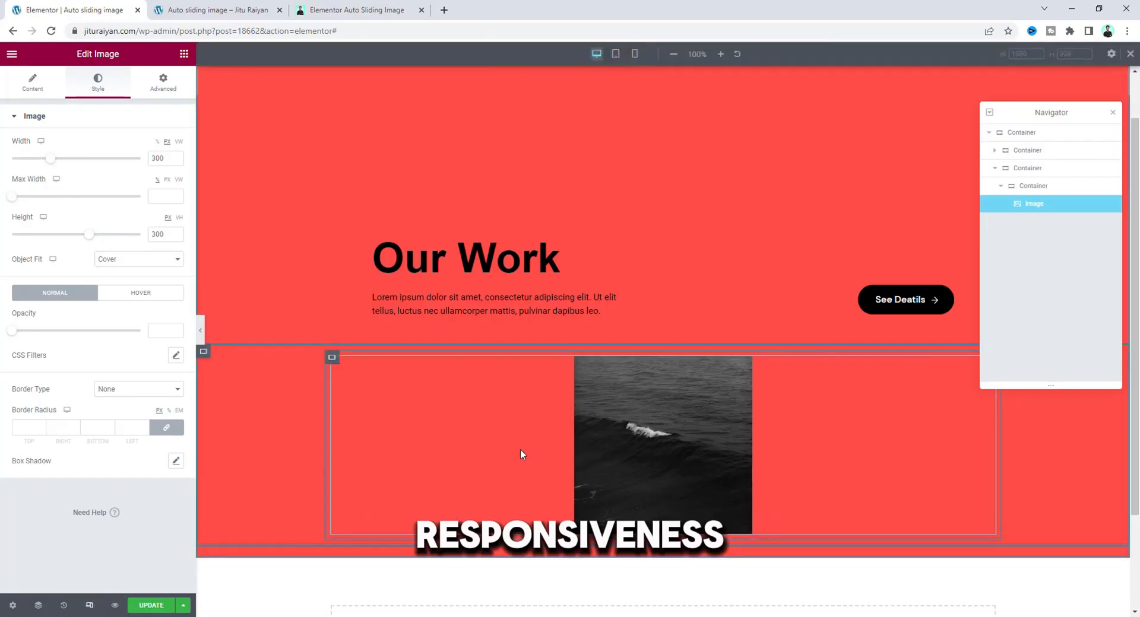
click(616, 53)
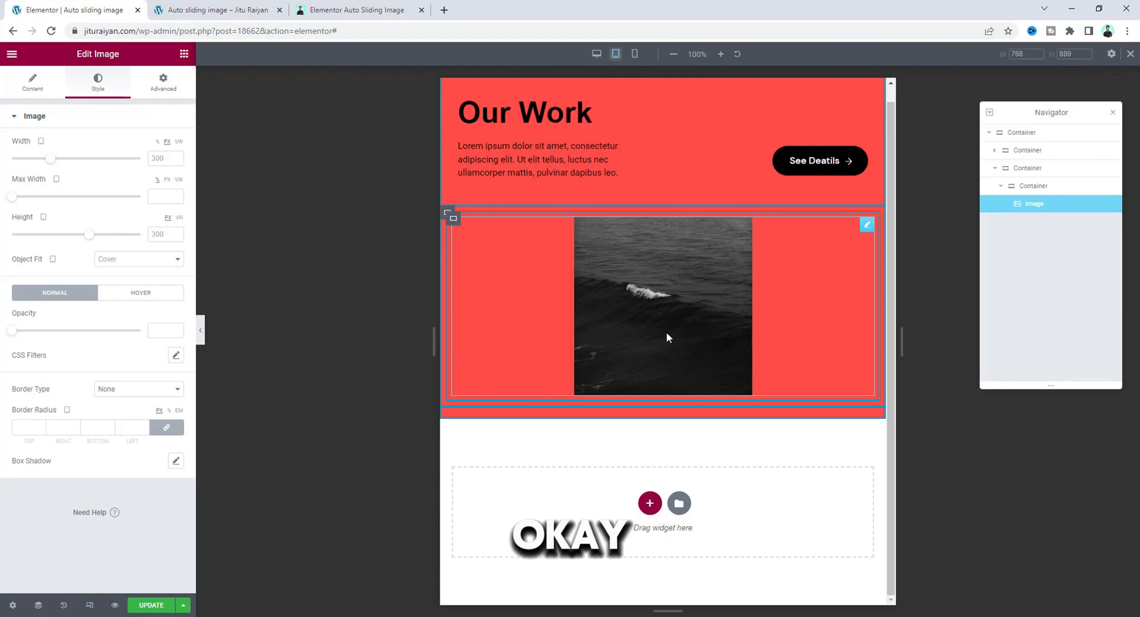
double_click(164, 158)
text(200)
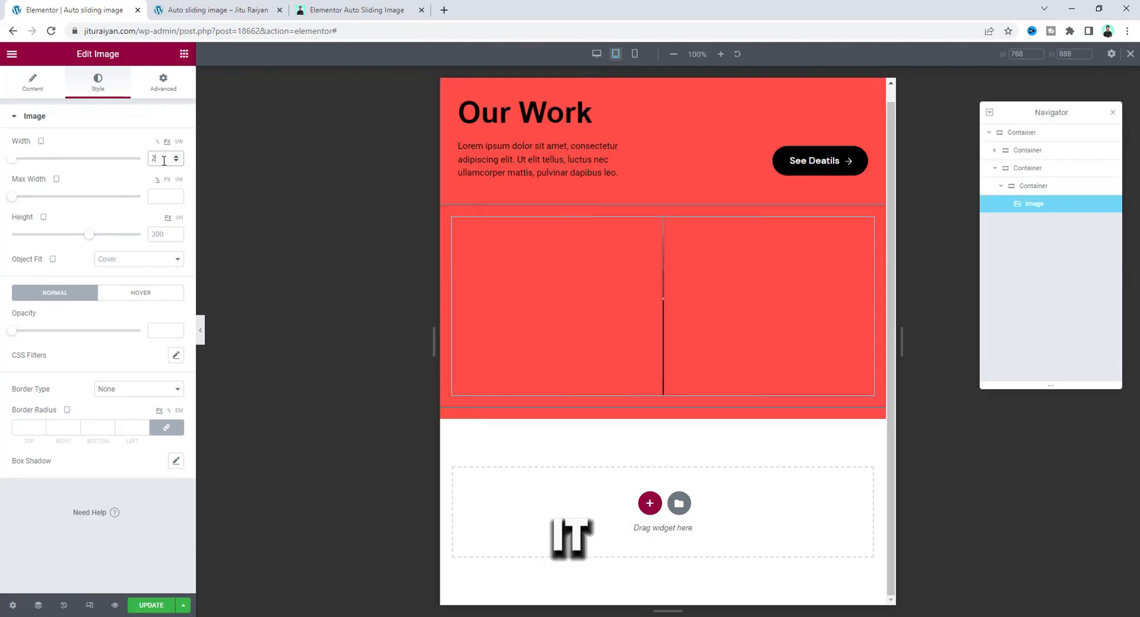
text(200)
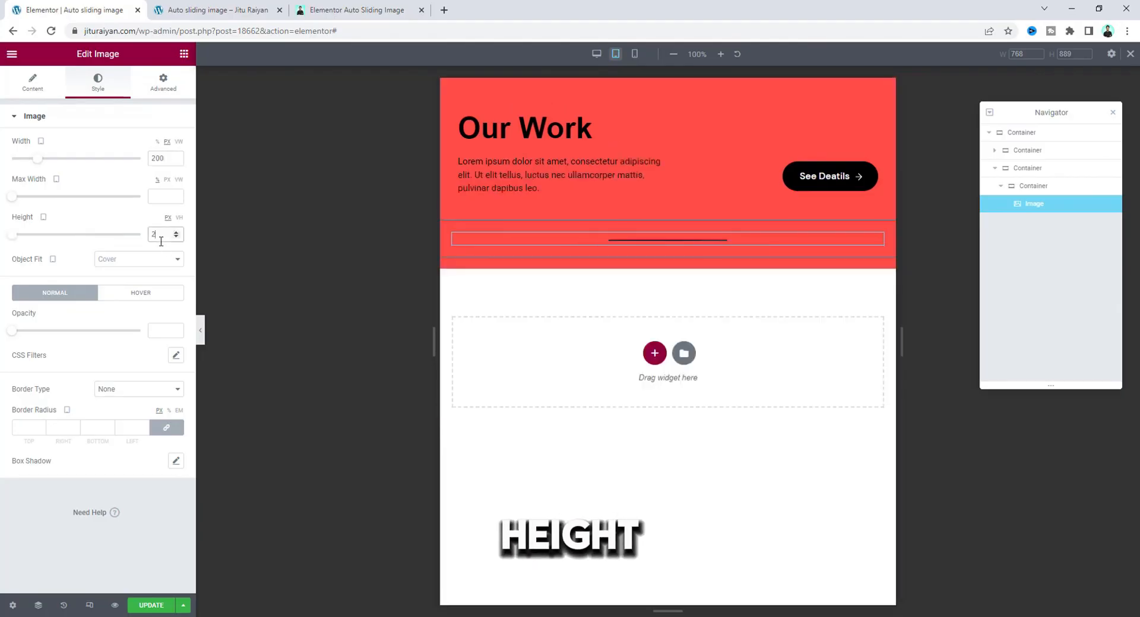
For the mobile layout, set the wave image's width and height to 150 px, and return to the normal editing view.
click(634, 54)
text(1)
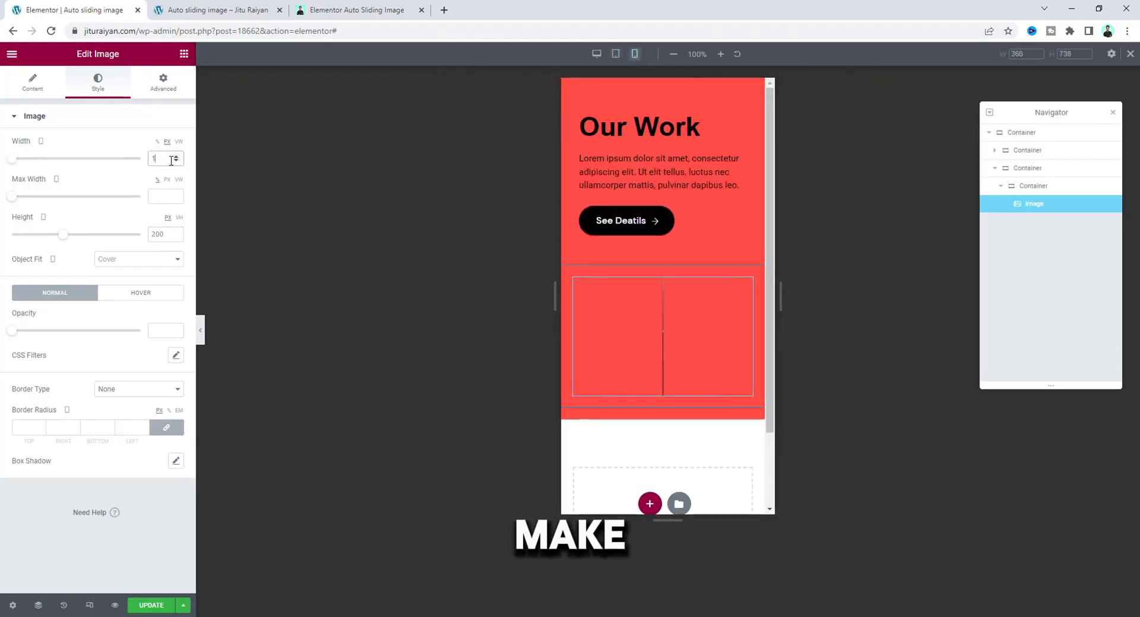
text(50)
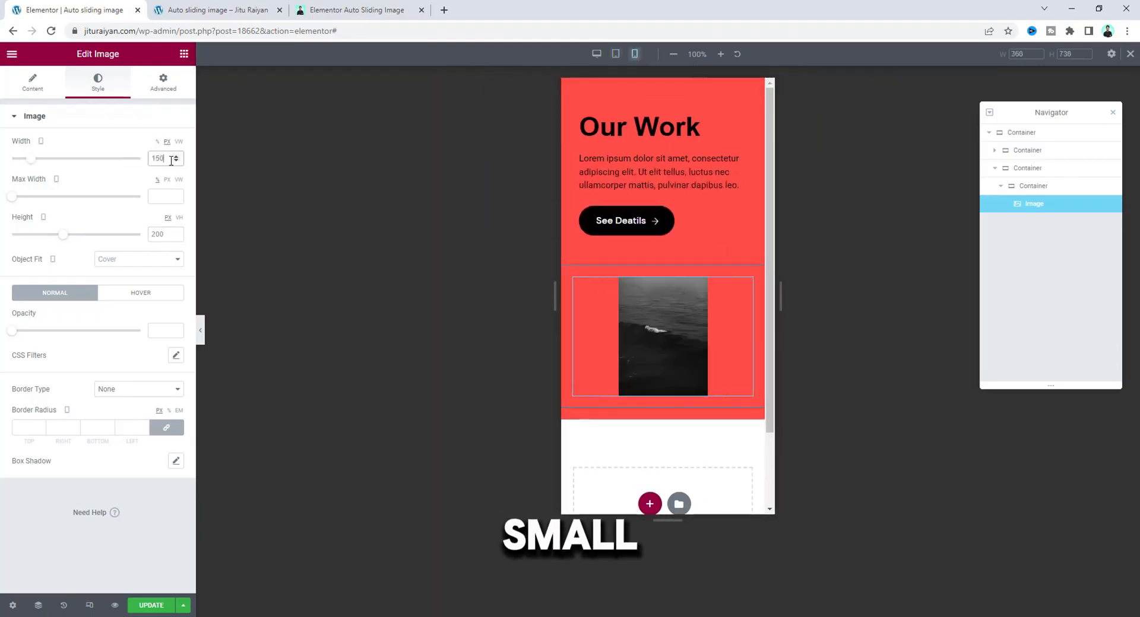
double_click(160, 234)
text(150)
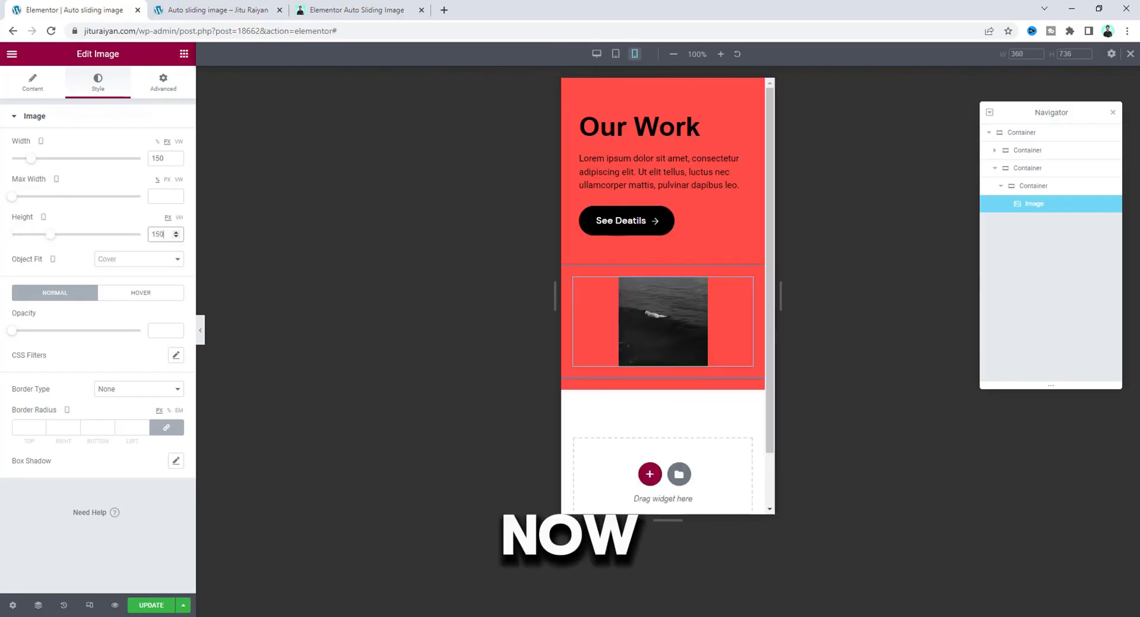
click(1131, 55)
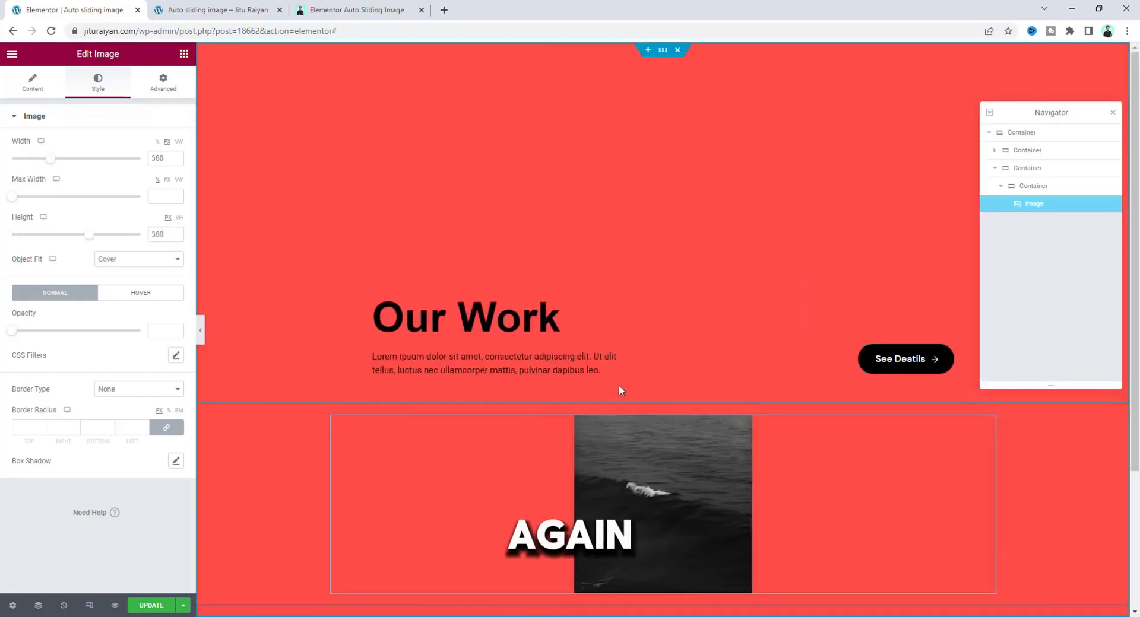
Duplicate the wave image and replace the copy's picture with the photo of the woman in the grass field.
scroll(619, 390, down, 2)
right_click(628, 325)
click(647, 348)
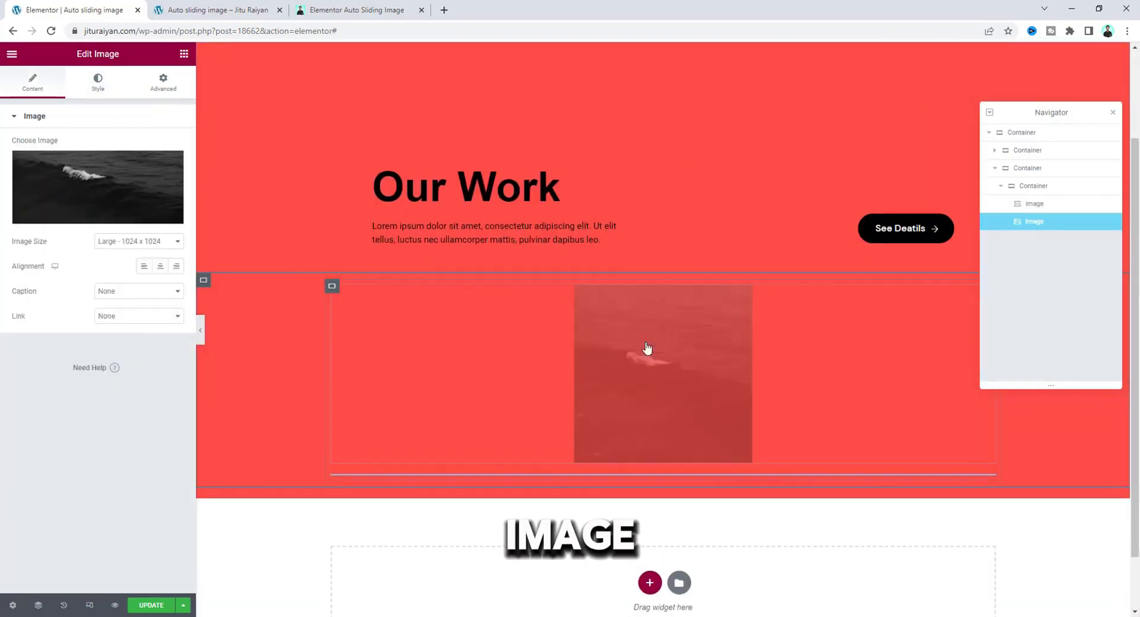
click(101, 183)
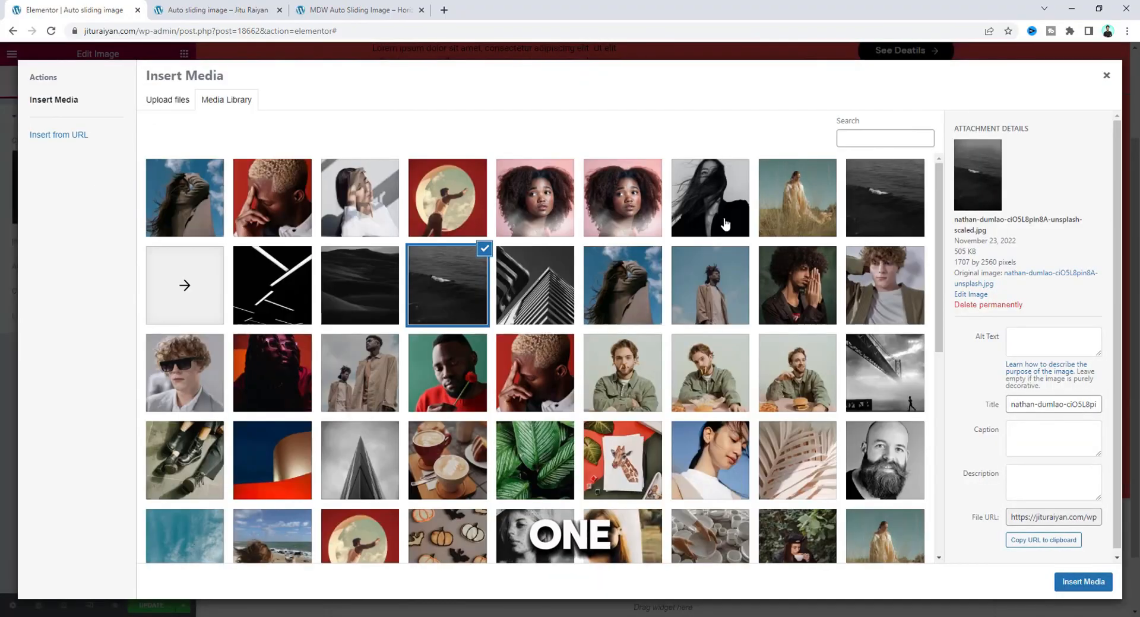
click(796, 193)
click(1083, 582)
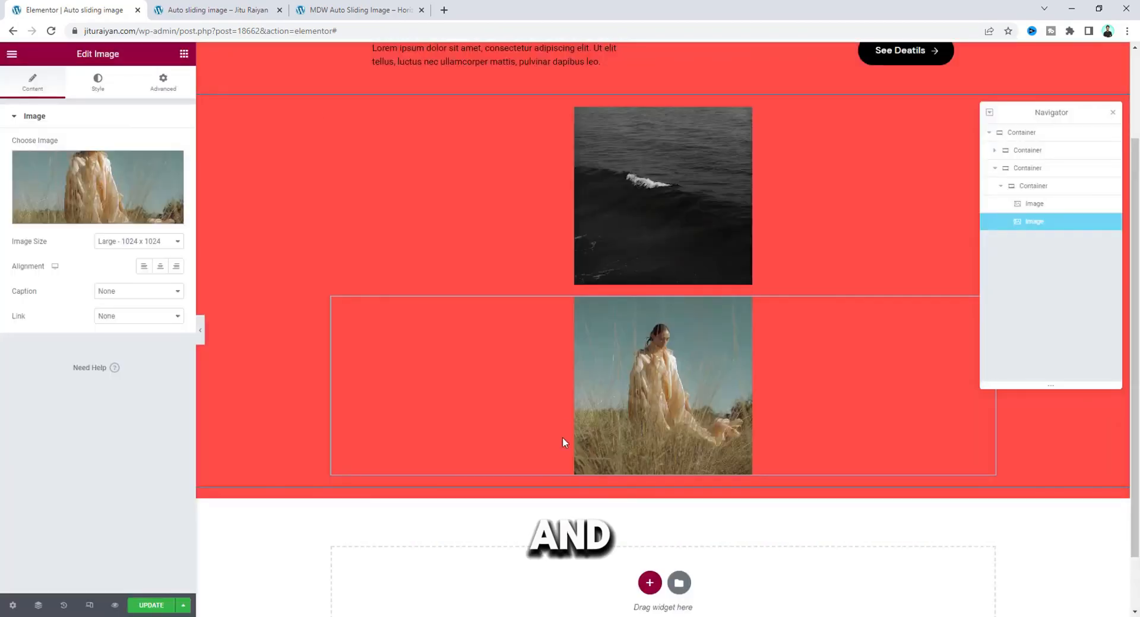
Duplicate the image of the woman in the grass field to add a third image to the inner container.
right_click(615, 380)
click(634, 404)
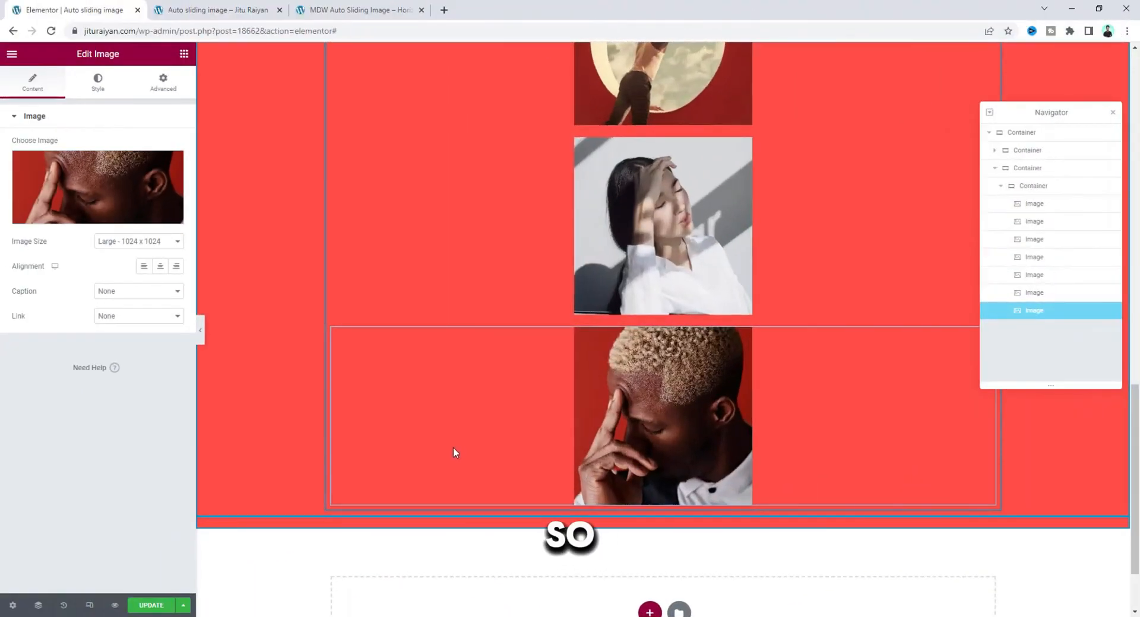
Arrange the inner container's images in a horizontal row direction and set them to wrap onto multiple lines.
scroll(459, 443, up, 15)
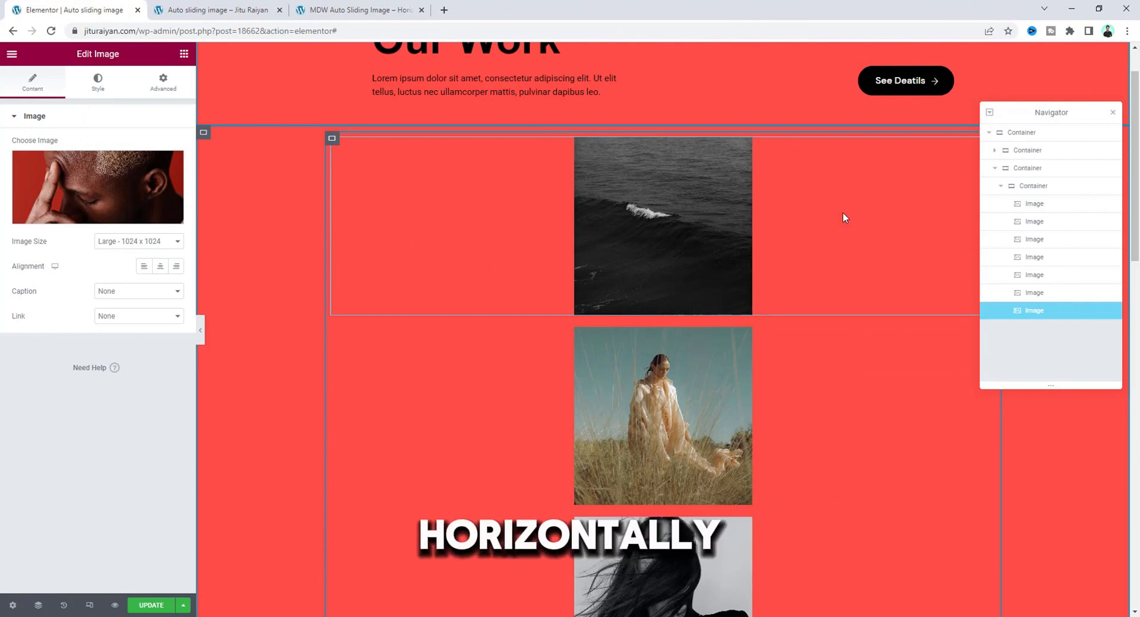
click(333, 139)
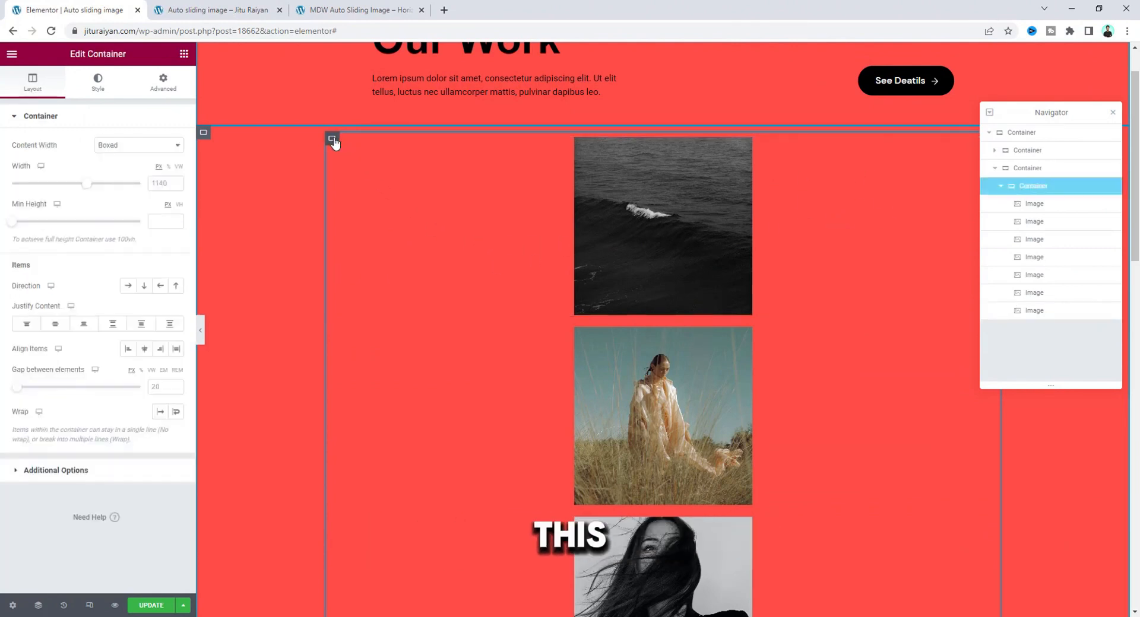
click(125, 288)
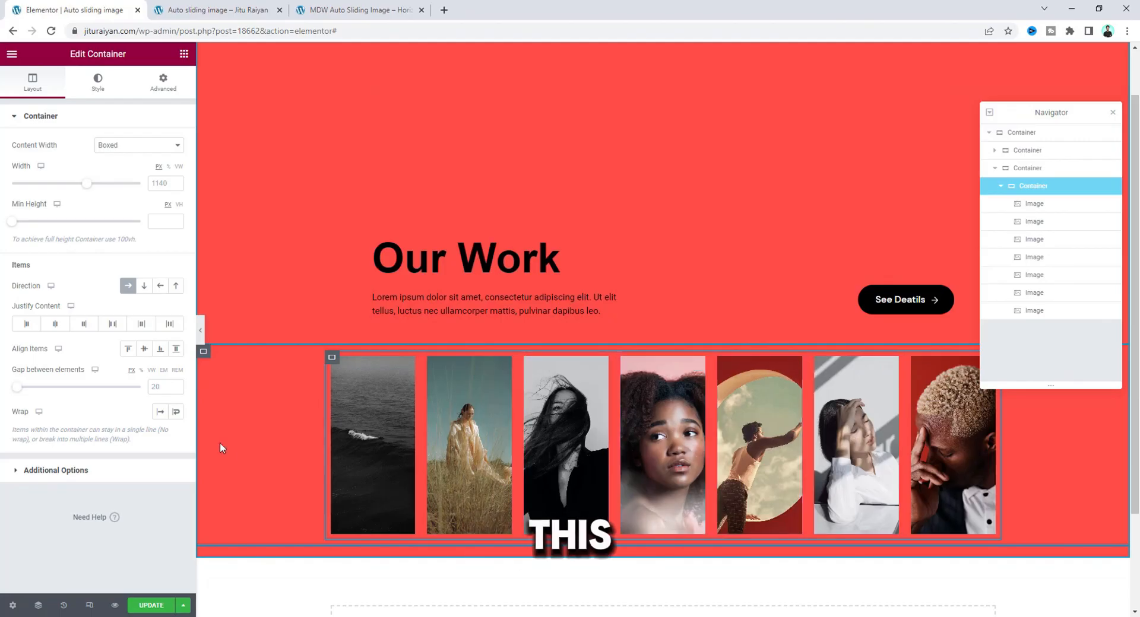
click(176, 412)
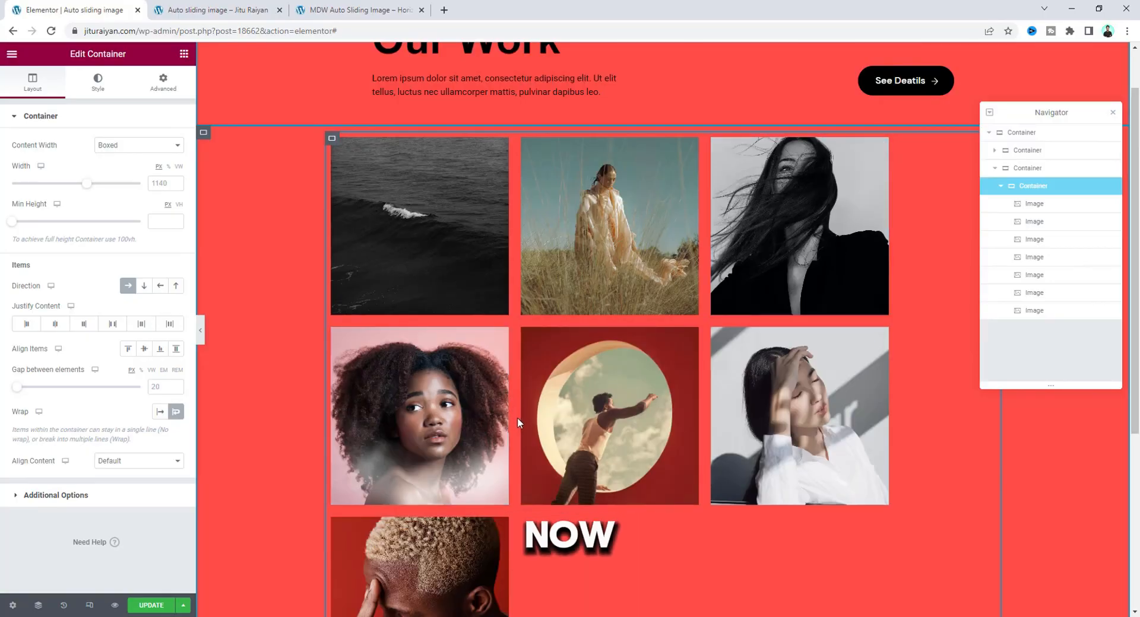
scroll(459, 475, down, 2)
scroll(468, 469, up, 1)
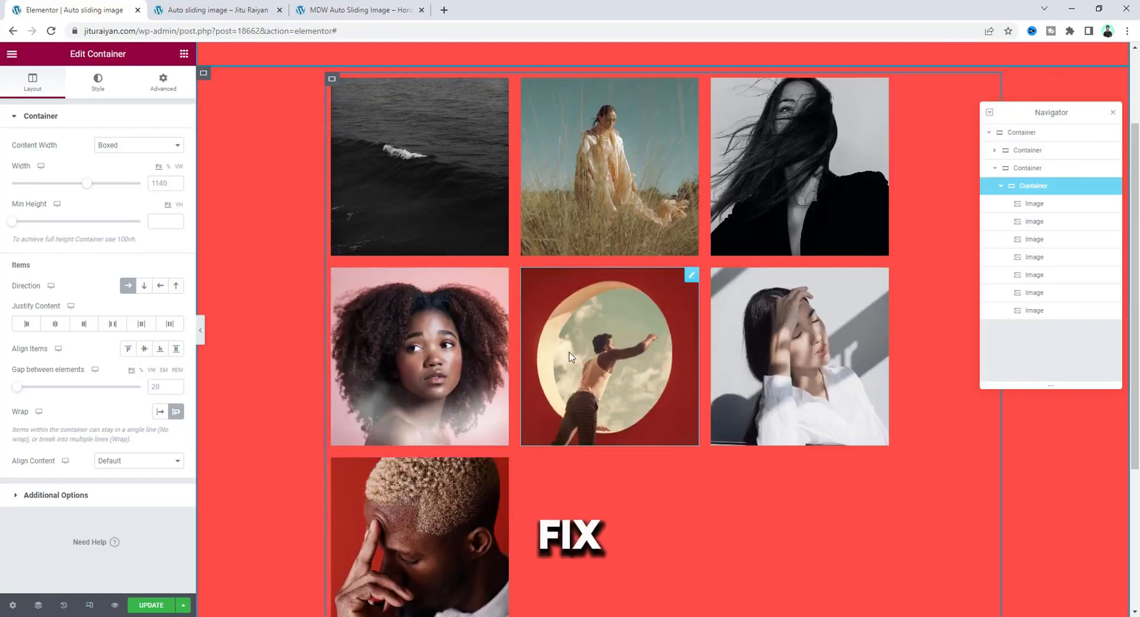
Make the outer container that holds the image container Full Width and set its padding to 0 on all sides.
scroll(685, 475, up, 1)
scroll(683, 472, up, 1)
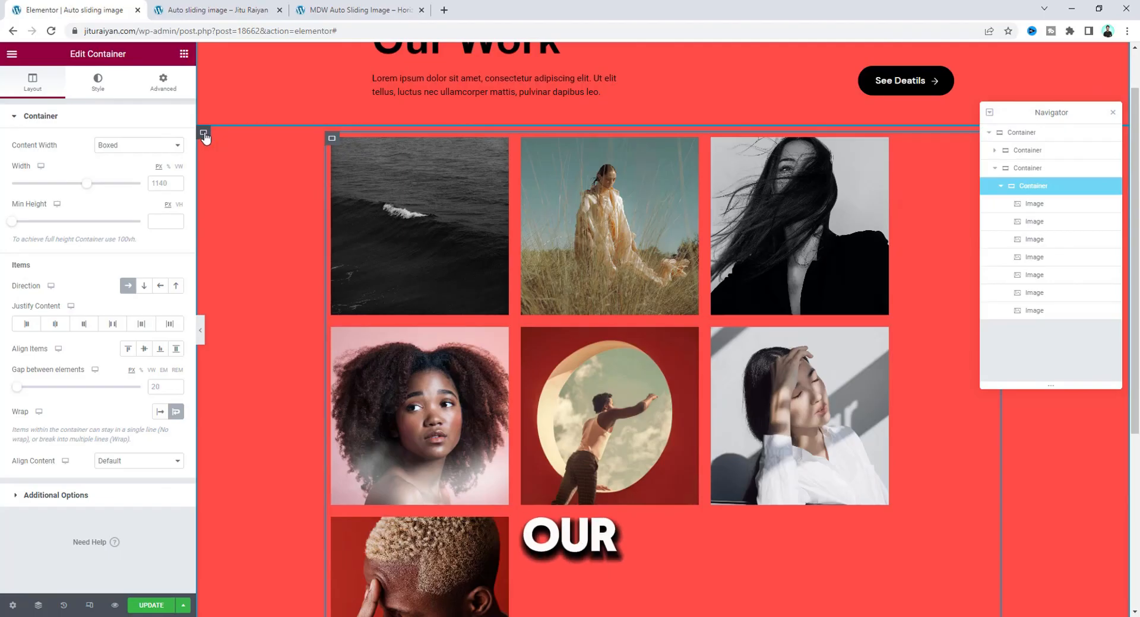
click(203, 134)
click(151, 146)
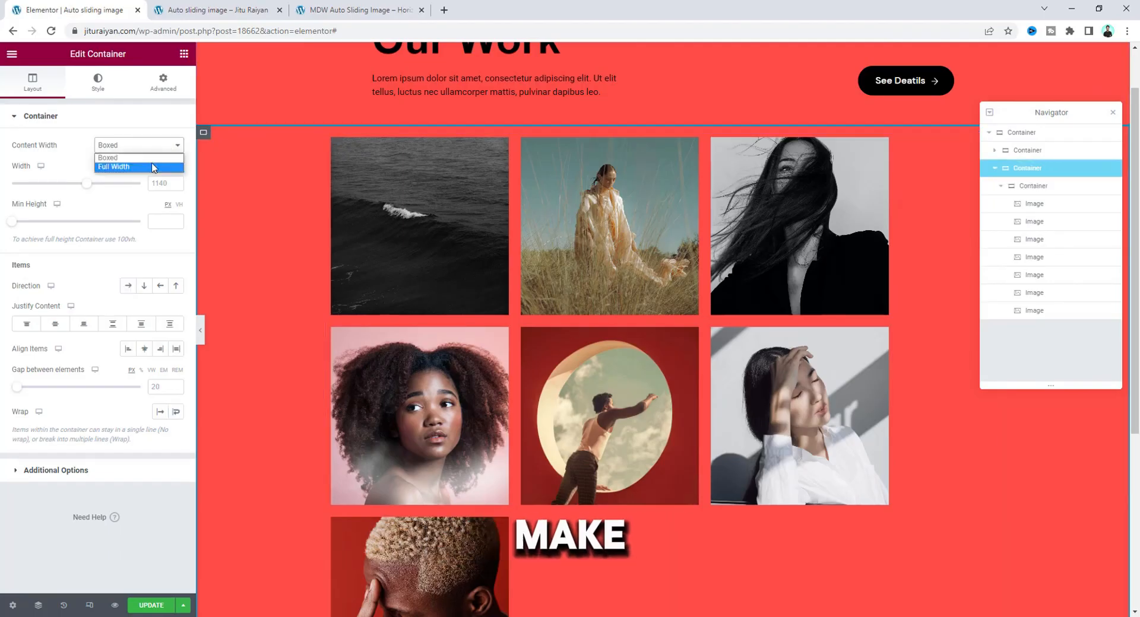
click(158, 169)
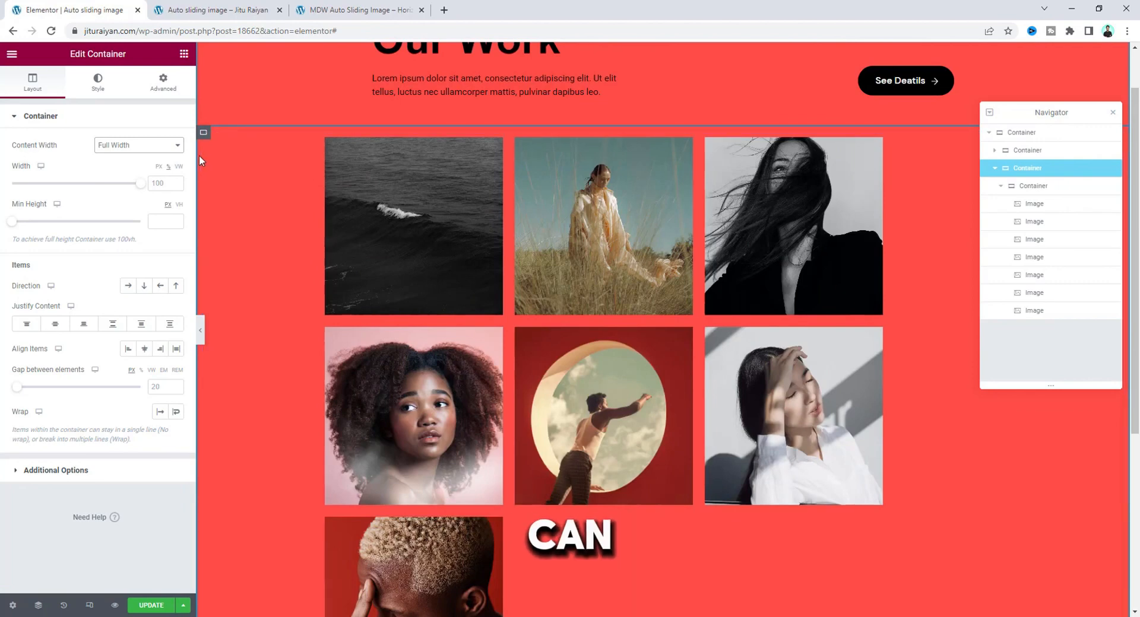
click(163, 82)
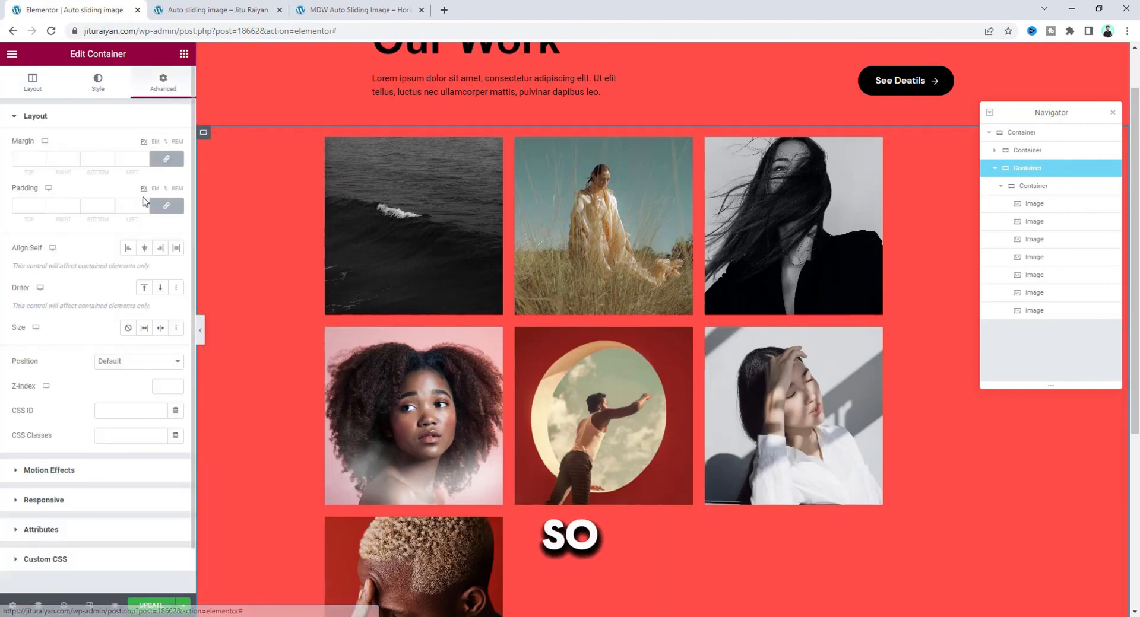
click(134, 203)
text(0)
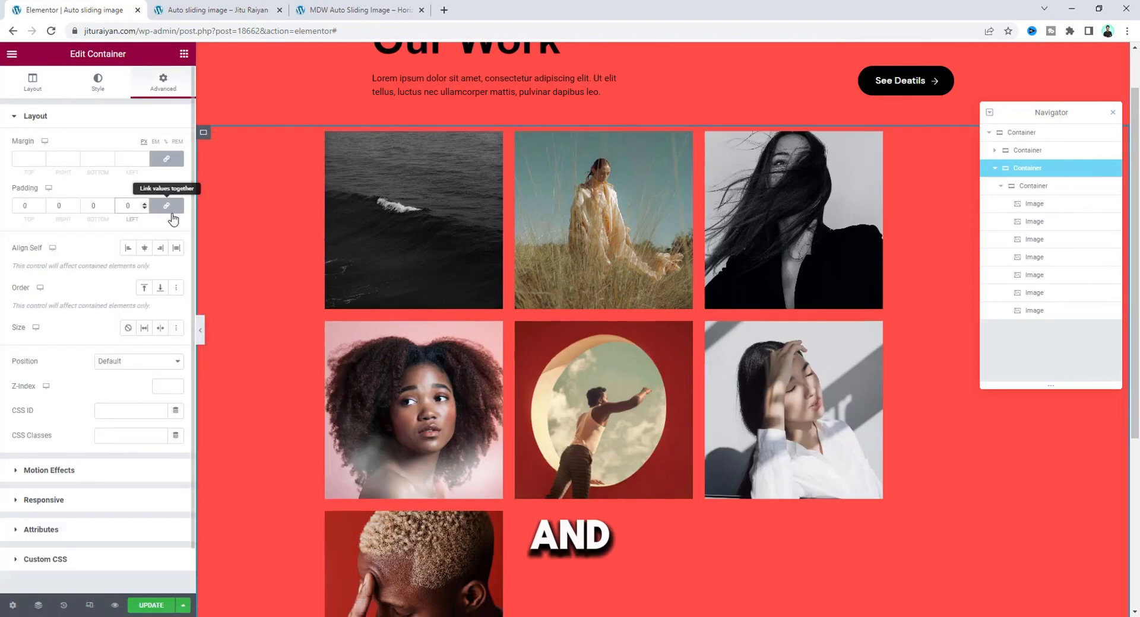
Make the inner image container Full Width as well, with 0 padding on all sides.
click(1018, 188)
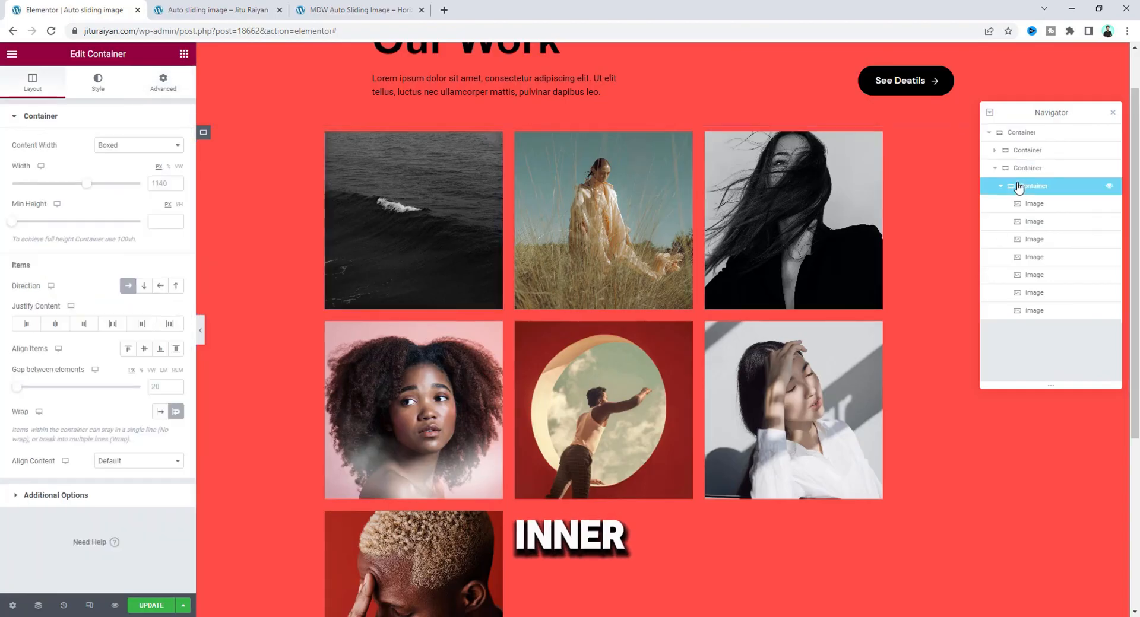
click(116, 146)
click(126, 169)
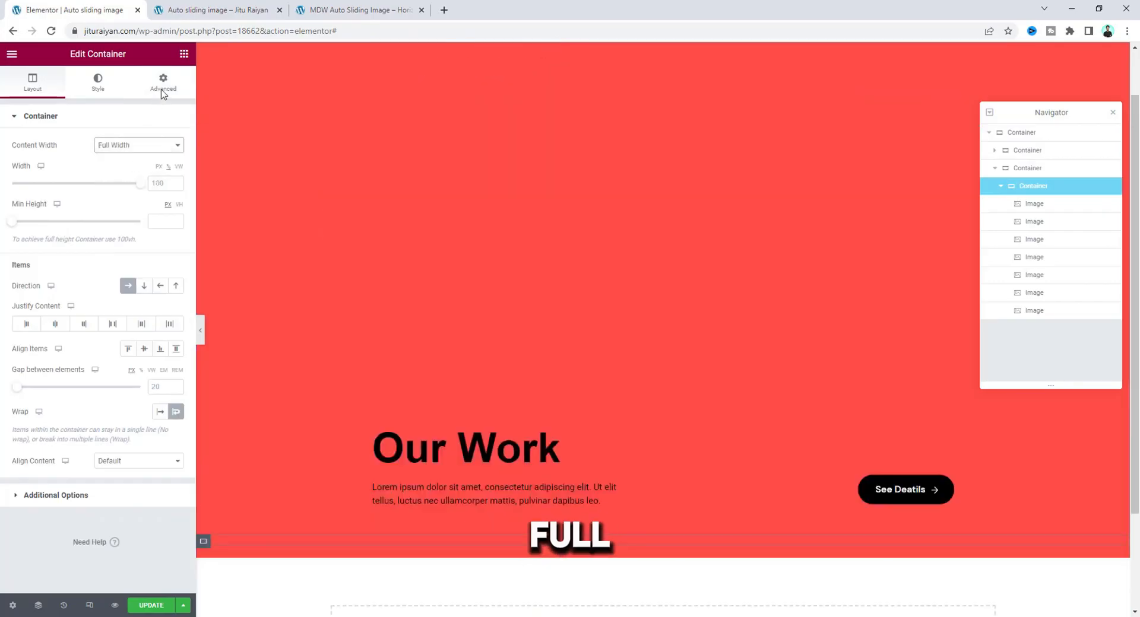
click(163, 90)
text(0)
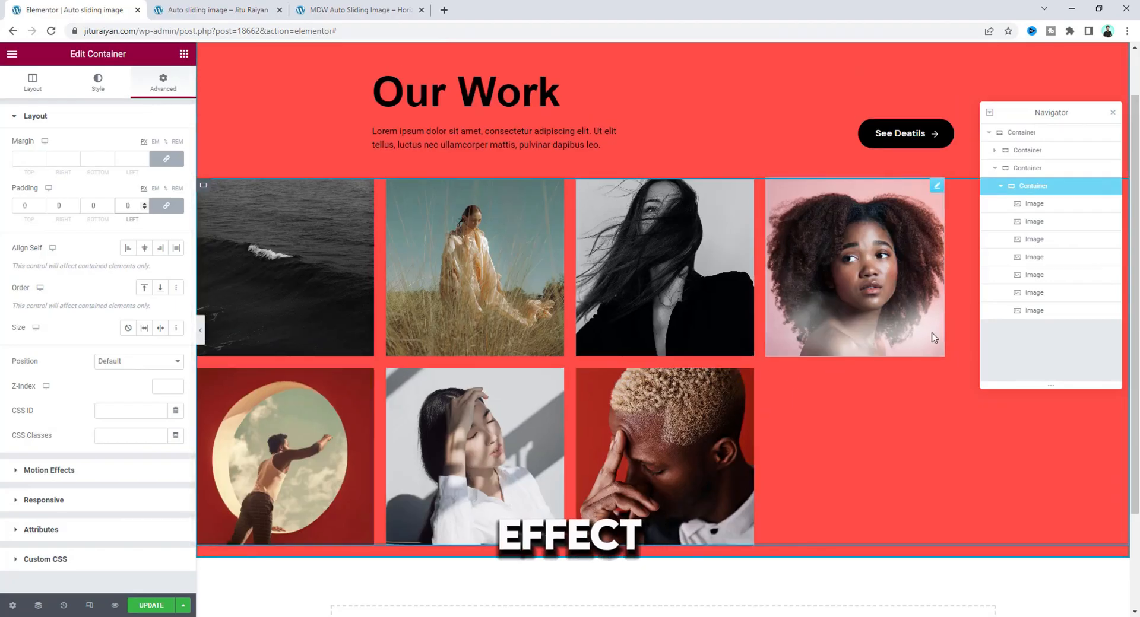
Give the outer container of the image row the CSS class jr-scrolling-image.
click(1009, 171)
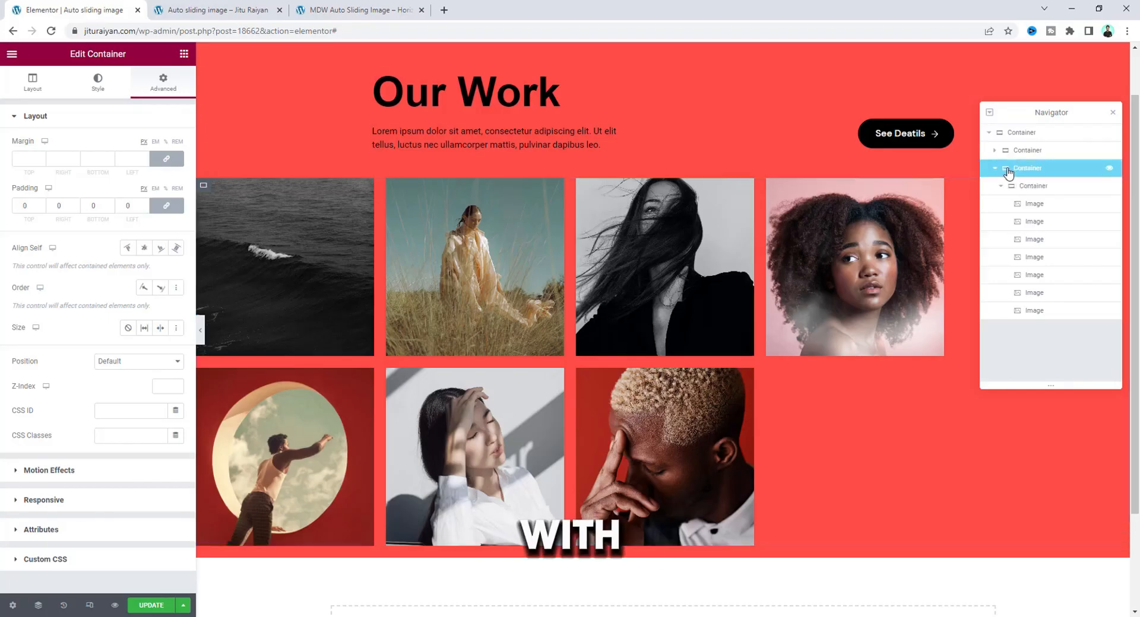
click(124, 435)
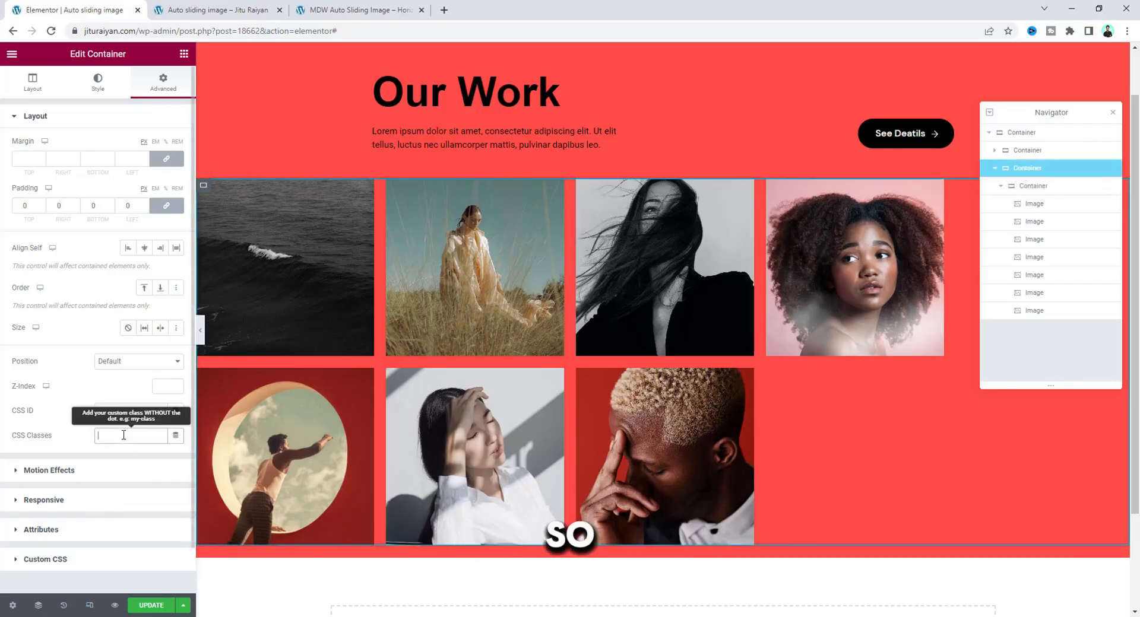
text(jr-scrolling-image)
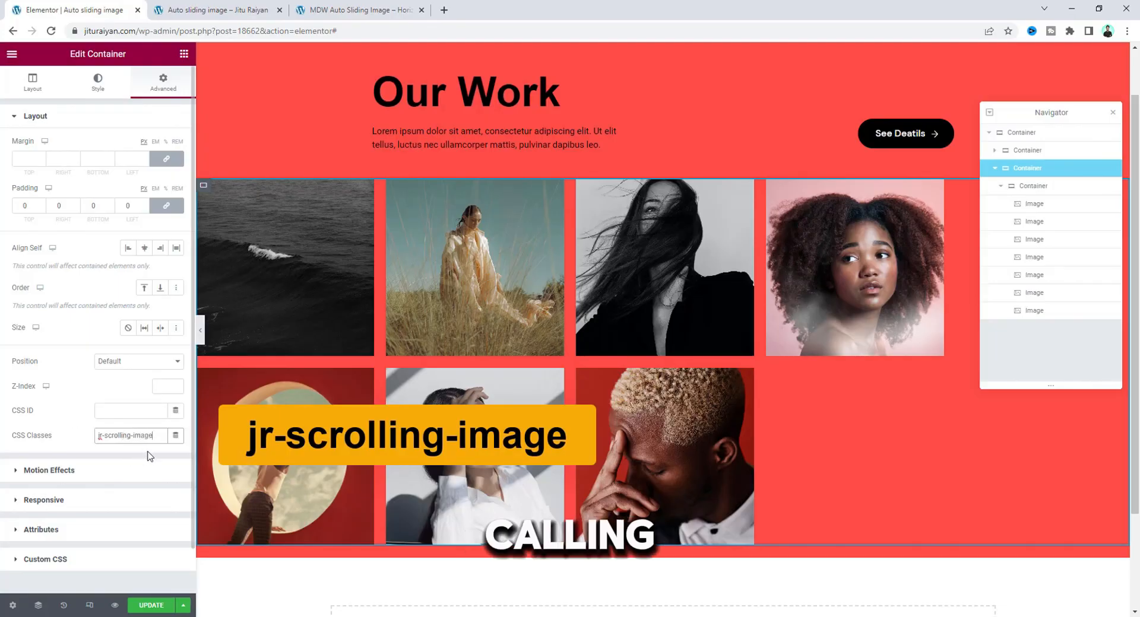
Paste the copied sliding-animation code, with direction 1, speed 50 and pause-on-hover true, into the outer container's custom CSS.
scroll(149, 458, down, 1)
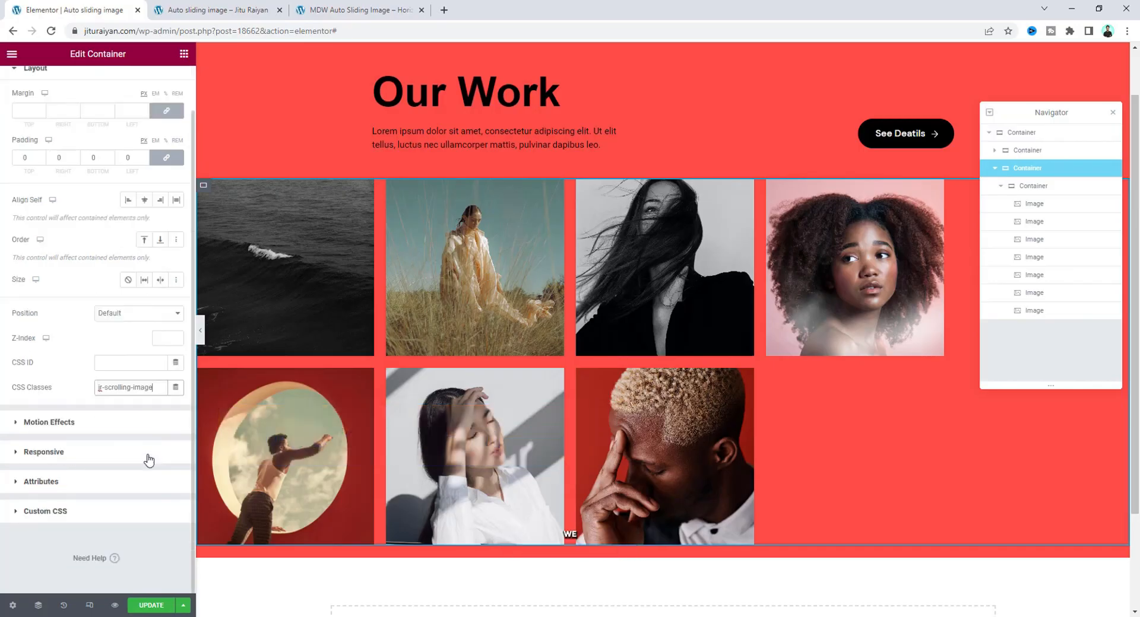
click(153, 514)
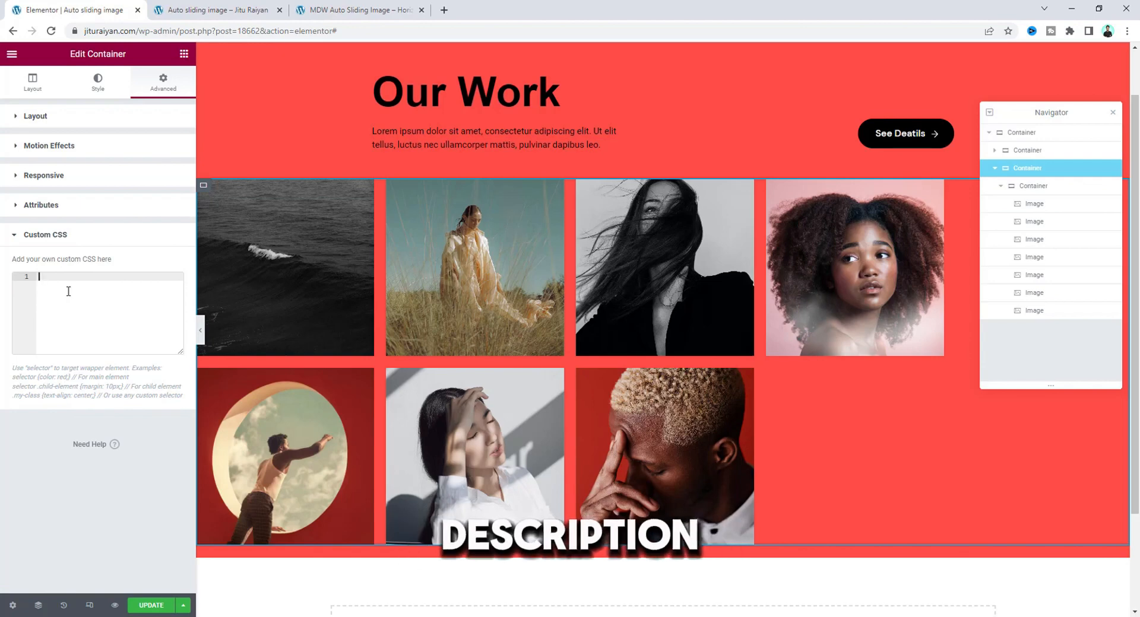
key(ctrl+v)
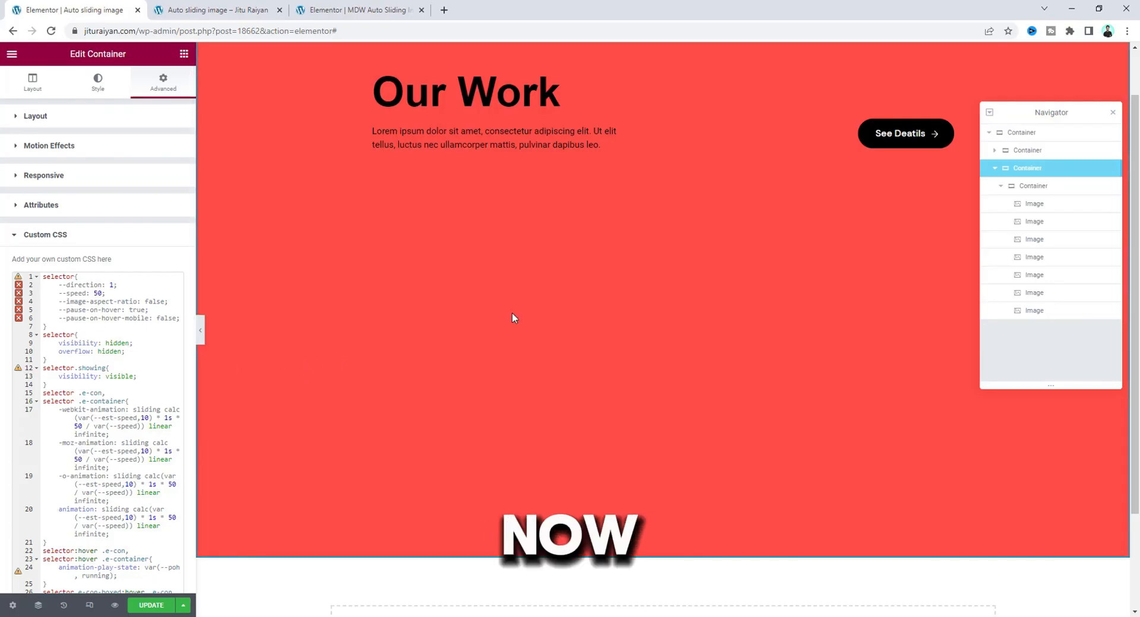
Add an HTML widget to the page and place it below the image container inside the outer container.
scroll(511, 313, up, 1)
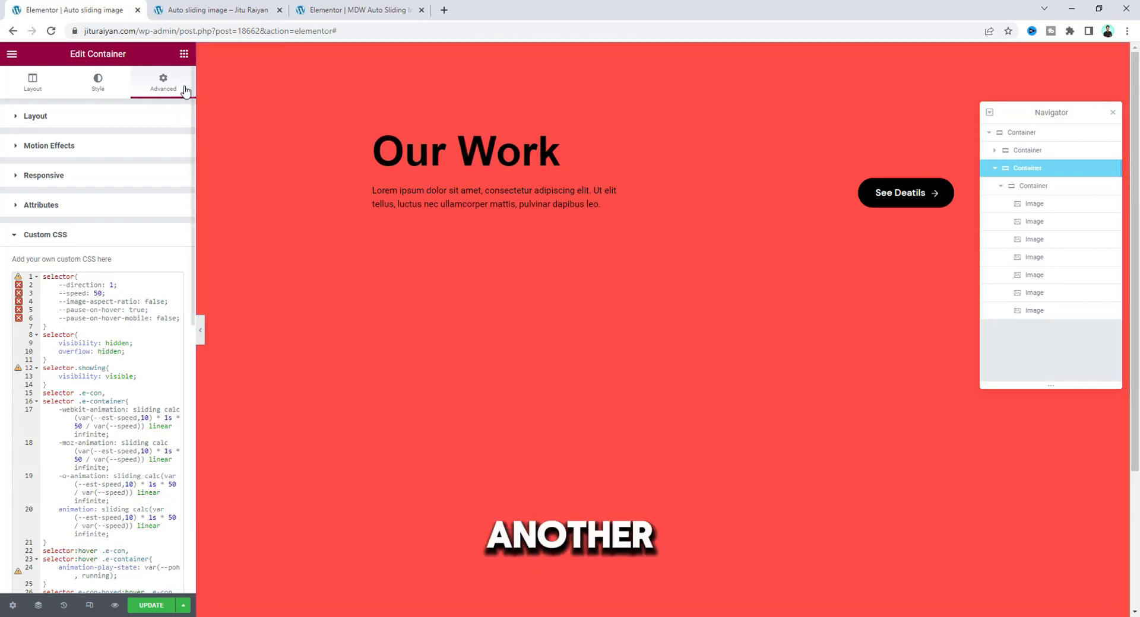
click(184, 55)
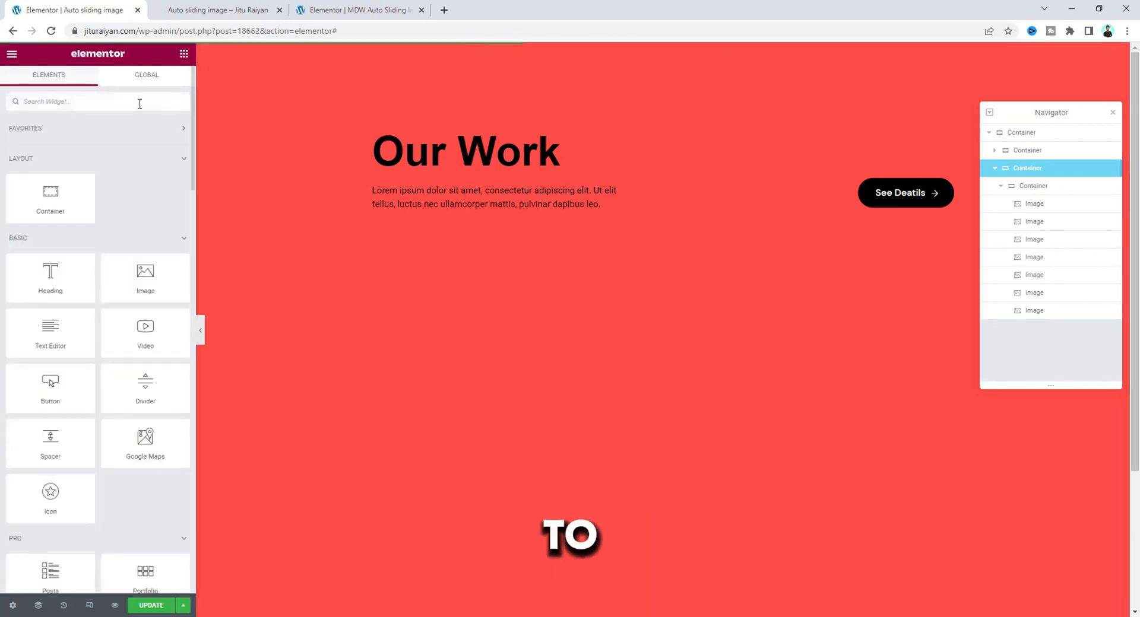
text(ht)
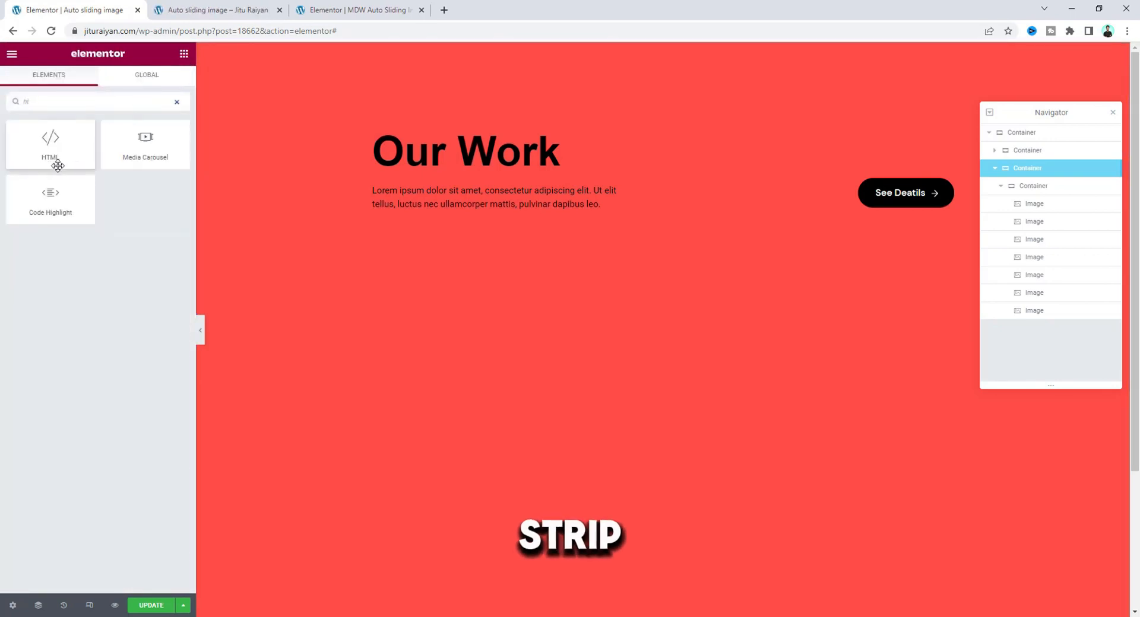
text(m)
drag(60, 149, 484, 215)
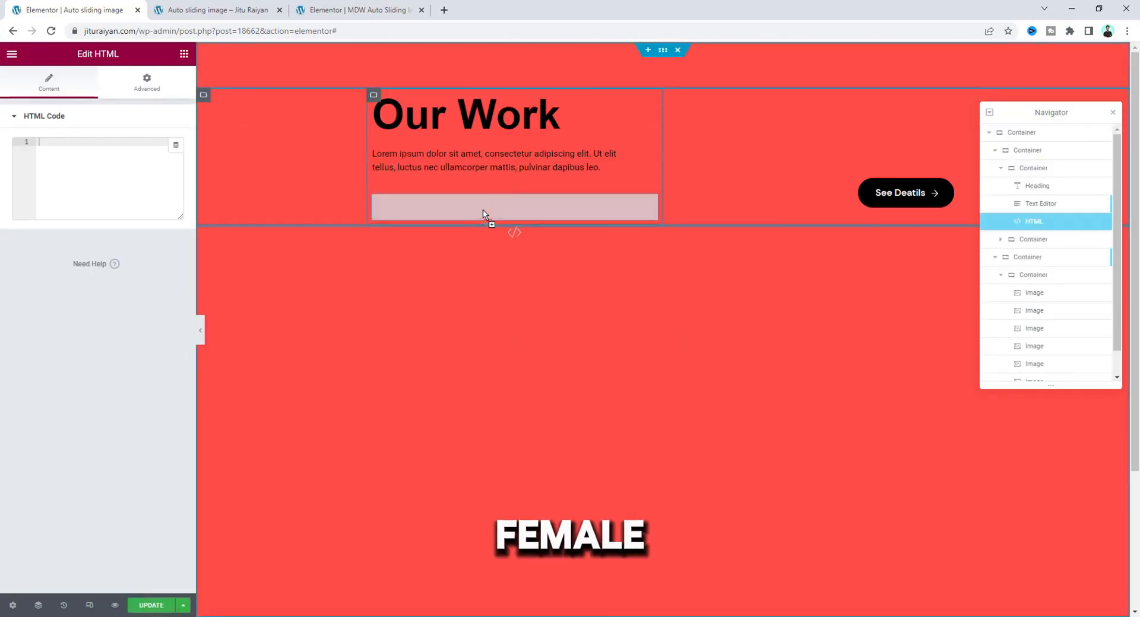
click(1001, 276)
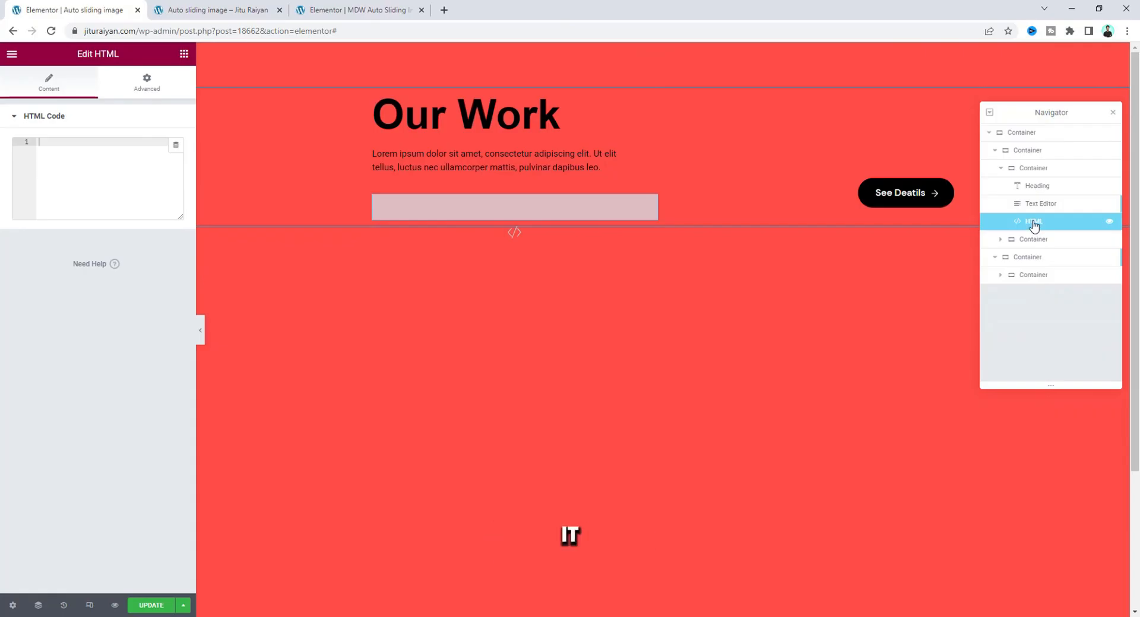
drag(1034, 225, 1031, 276)
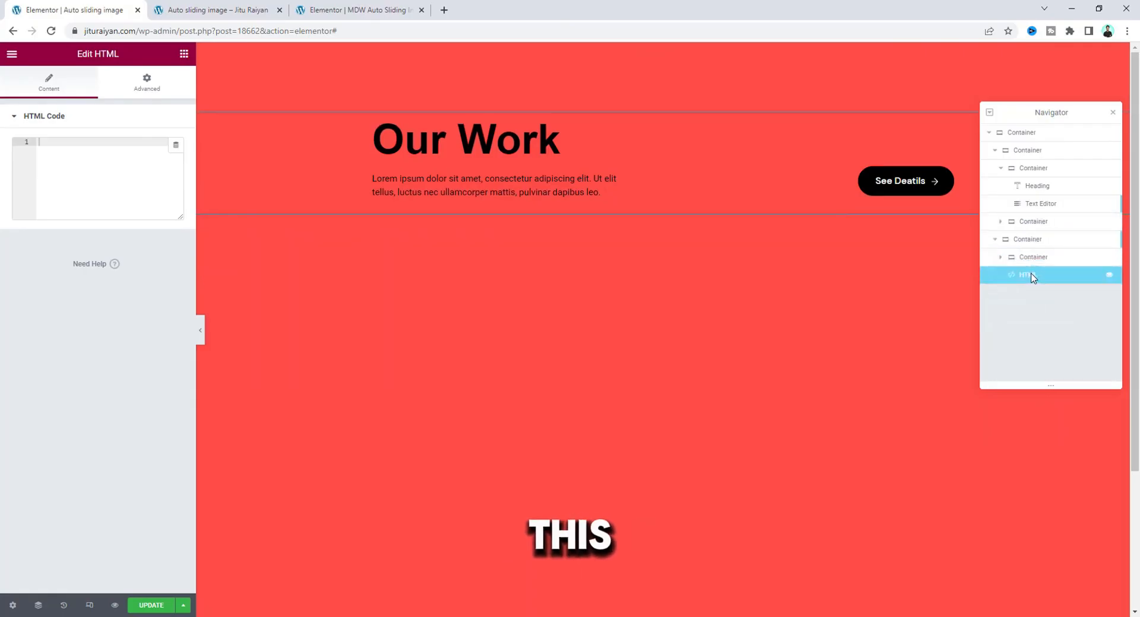
Paste the copied jQuery sliding script into the HTML widget, update the page and check its preview.
key(ctrl+v)
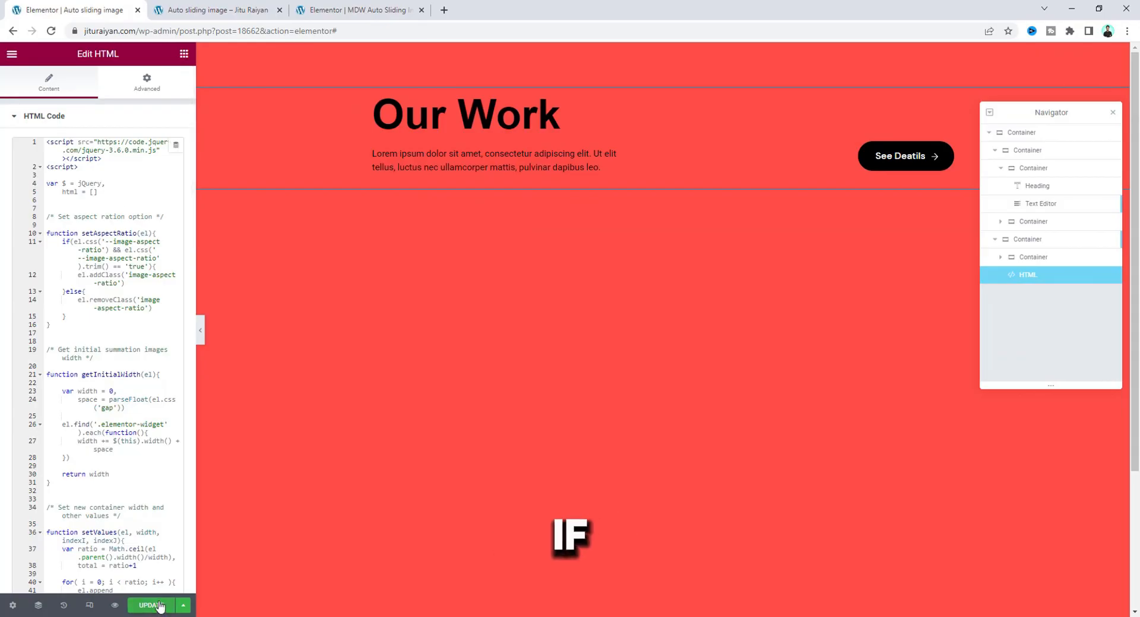
click(183, 5)
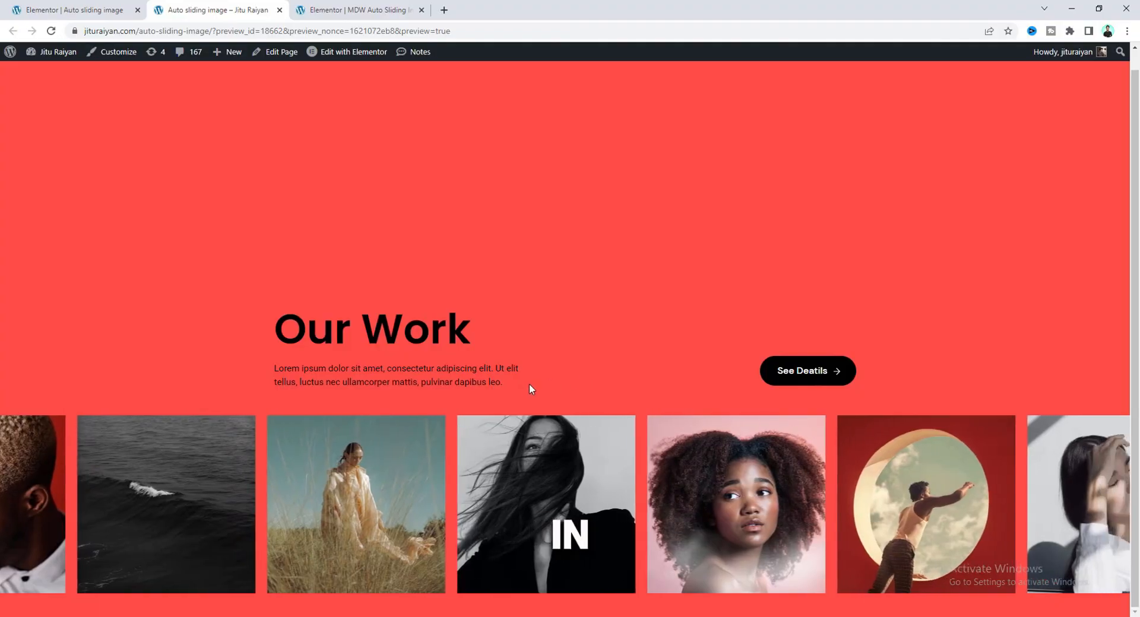
Return to the editor and examine the direction and speed variables in the outer container's custom CSS.
click(35, 5)
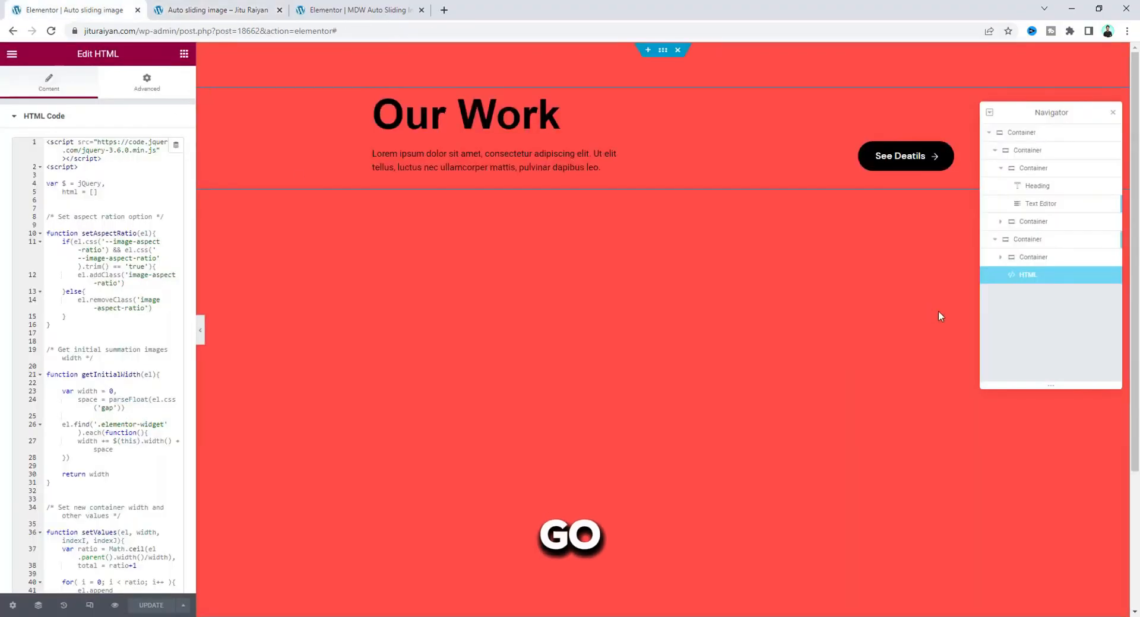
click(1027, 240)
scroll(131, 482, down, 1)
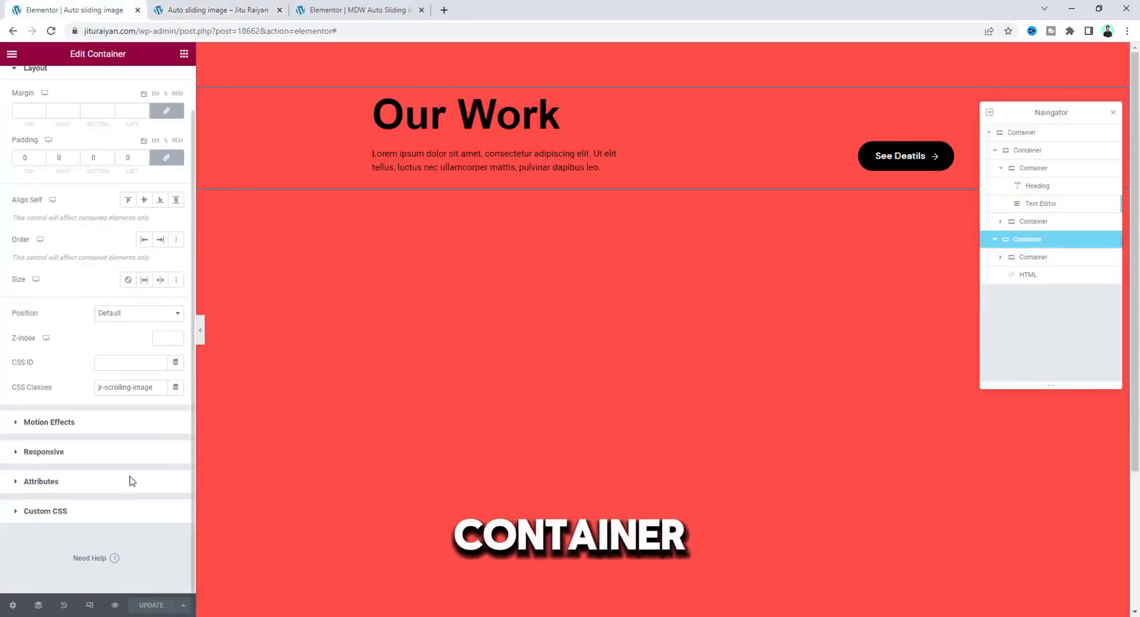
click(131, 513)
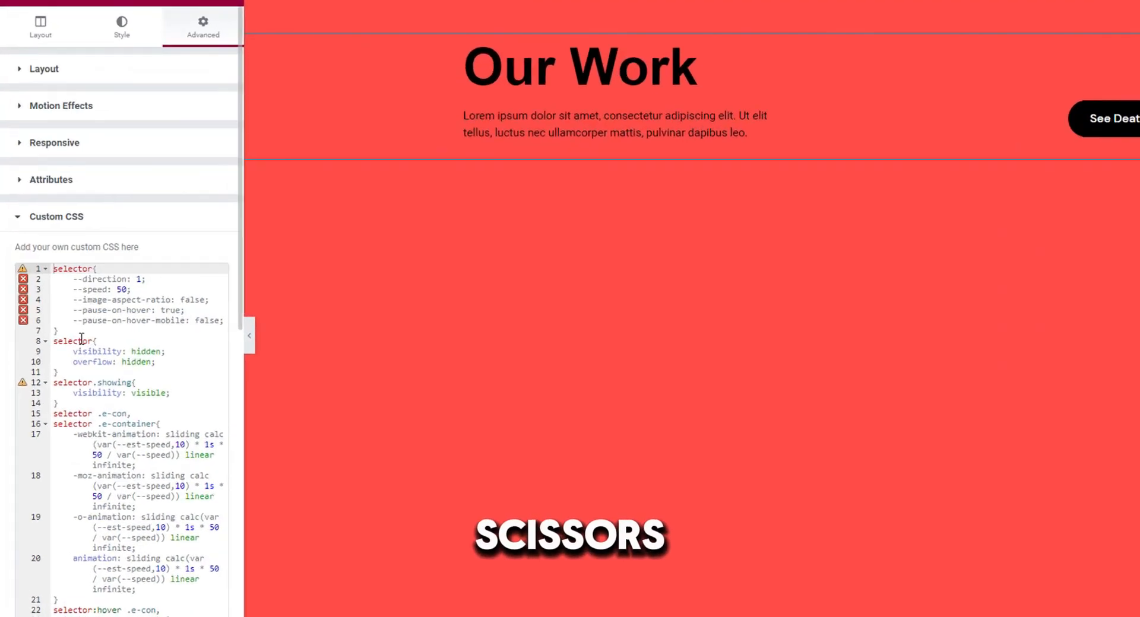
drag(57, 327, 9, 277)
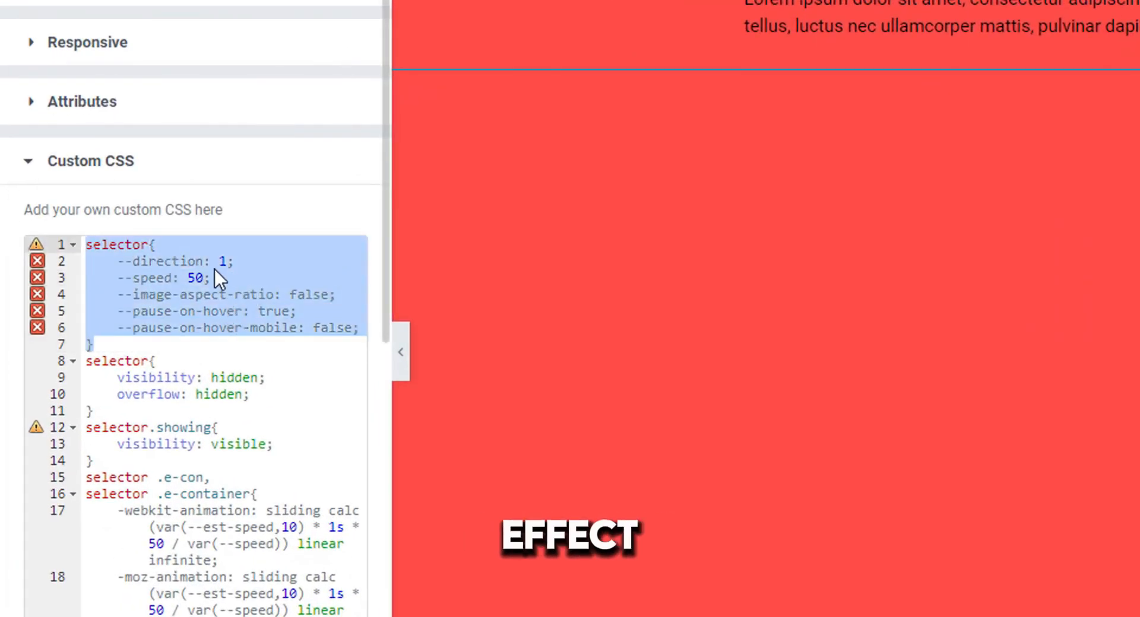
double_click(154, 265)
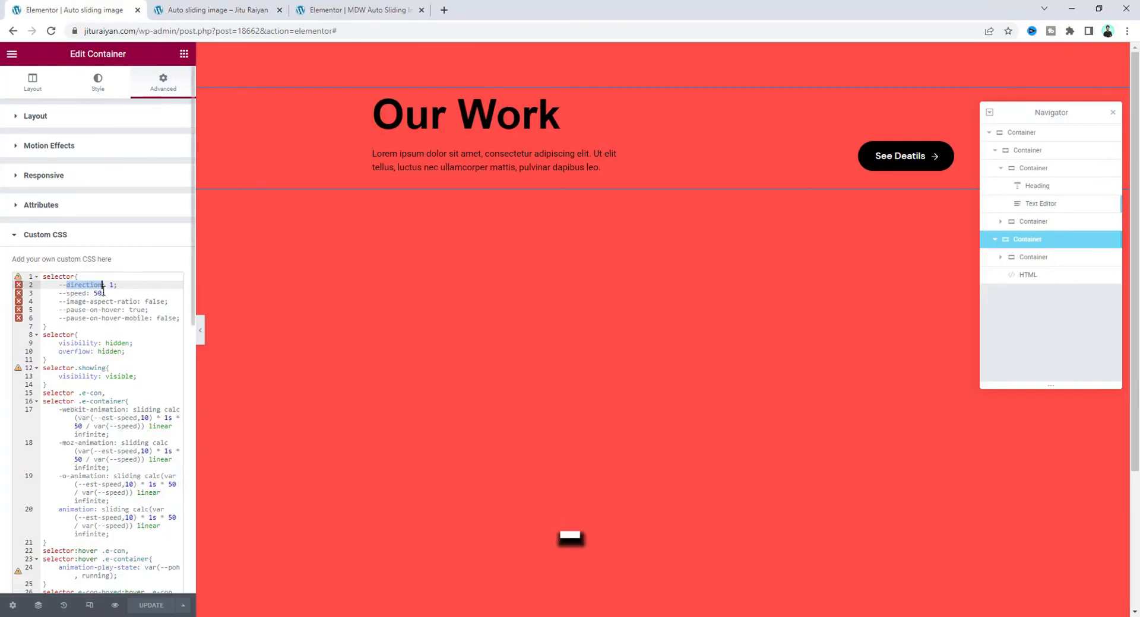
click(86, 293)
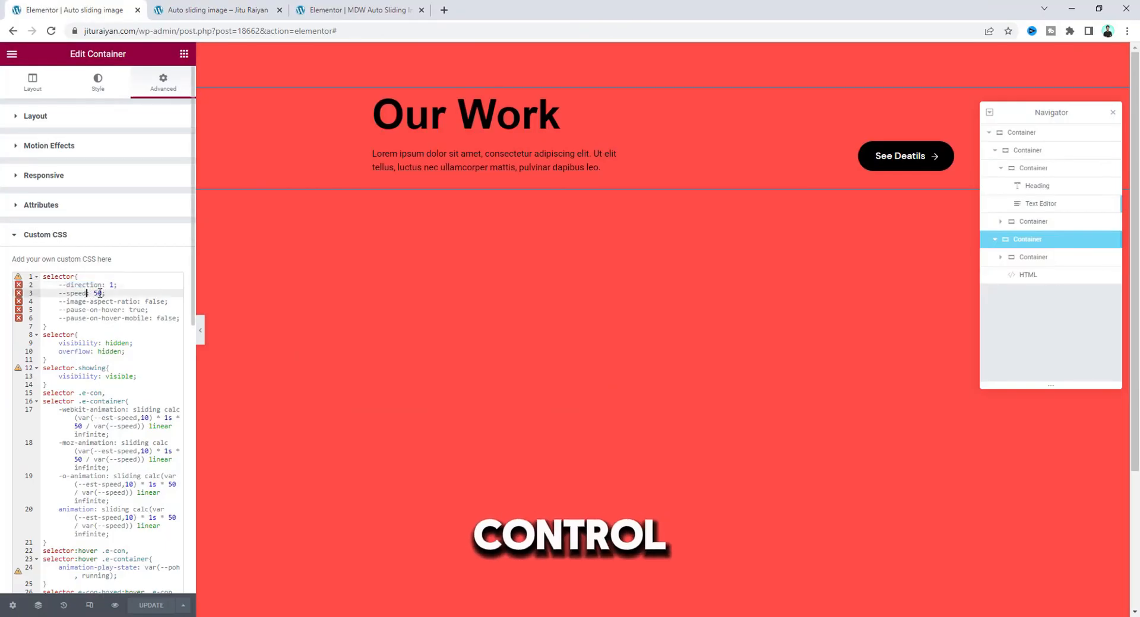
click(113, 292)
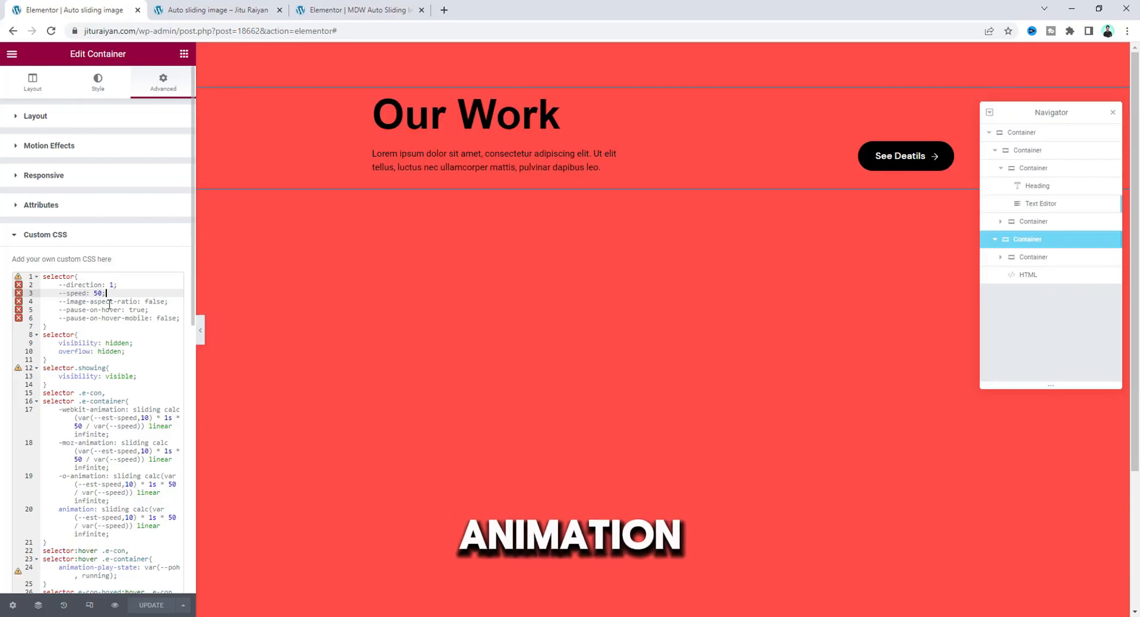
Check the sliding images in the page preview, and examine the pause-on-hover and pause-on-hover-mobile variables in the outer container's custom CSS.
click(216, 5)
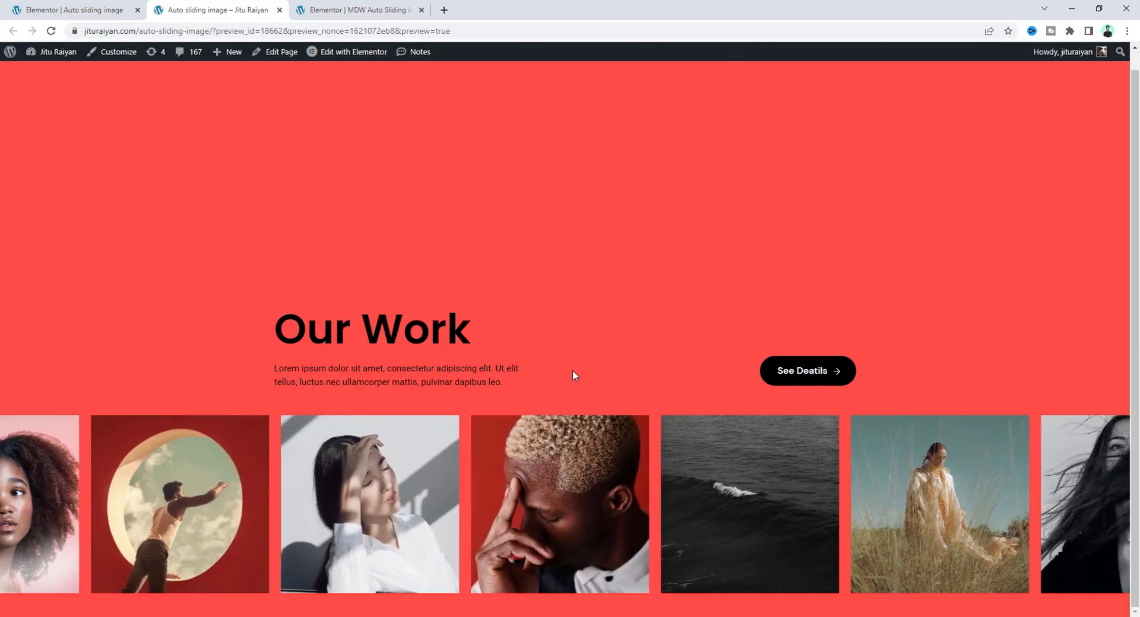
click(89, 10)
click(116, 309)
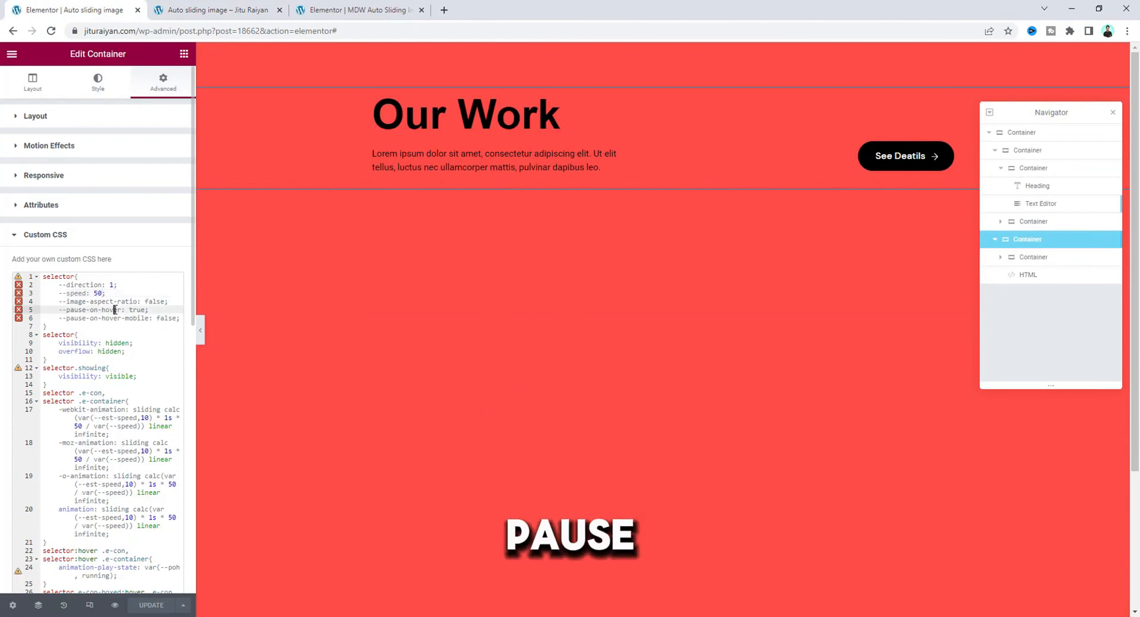
click(154, 317)
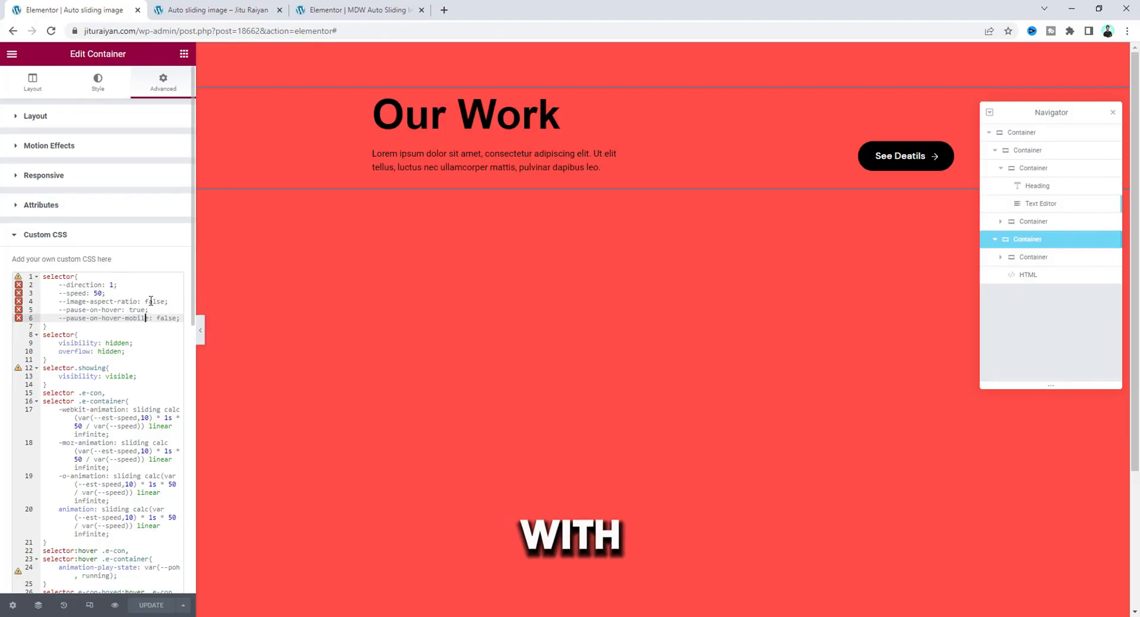
Try the image-aspect-ratio variable at true in the outer container's custom CSS, and restore it to false.
click(150, 301)
double_click(151, 301)
text(true)
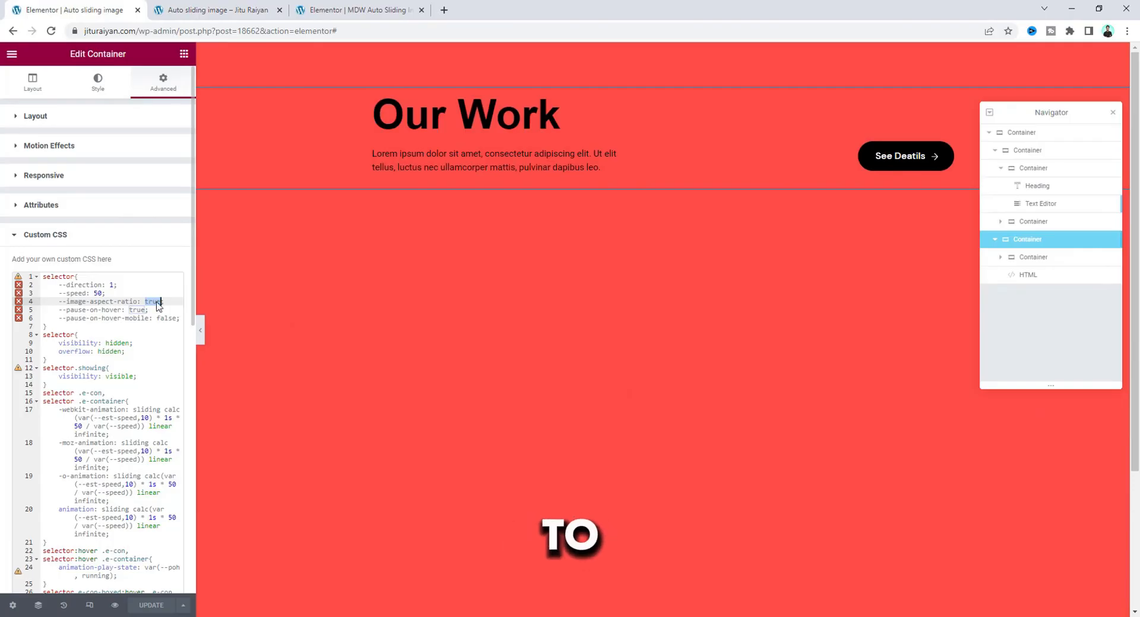
text(fals)
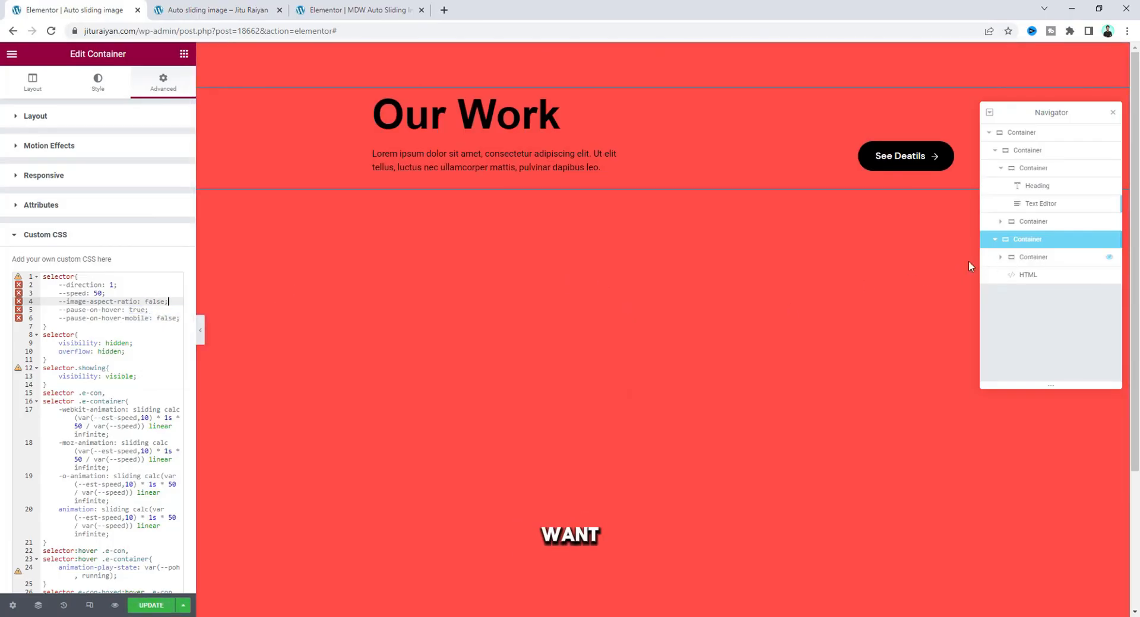
Duplicate the inner image container, swap the copy's contents for four different pictures, and check both rows in the preview.
click(1027, 257)
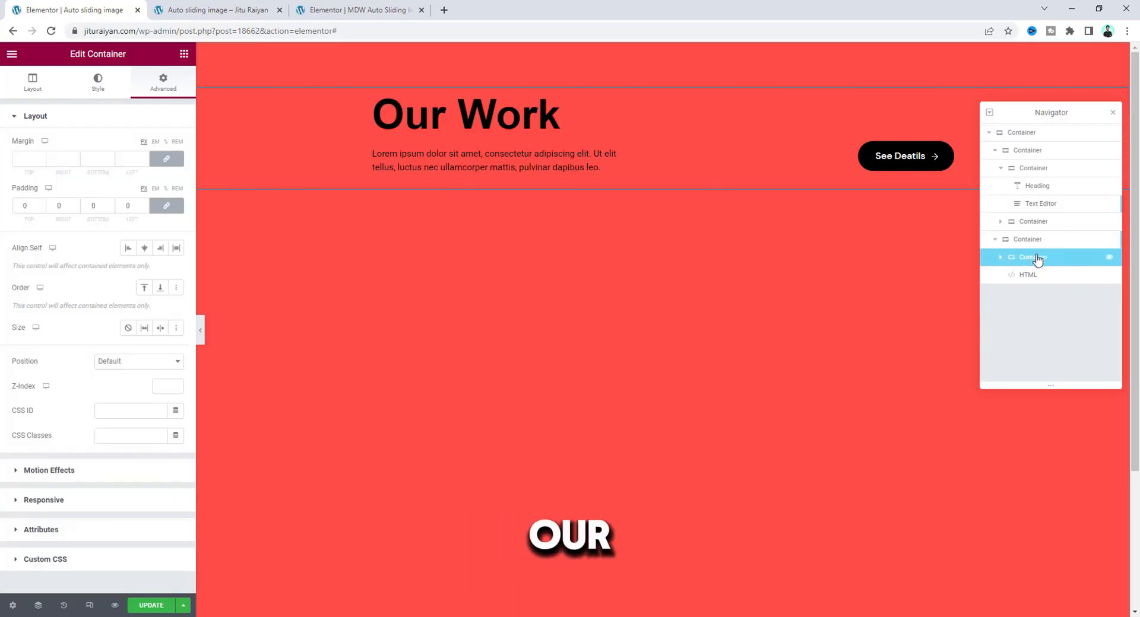
right_click(1037, 260)
click(1051, 282)
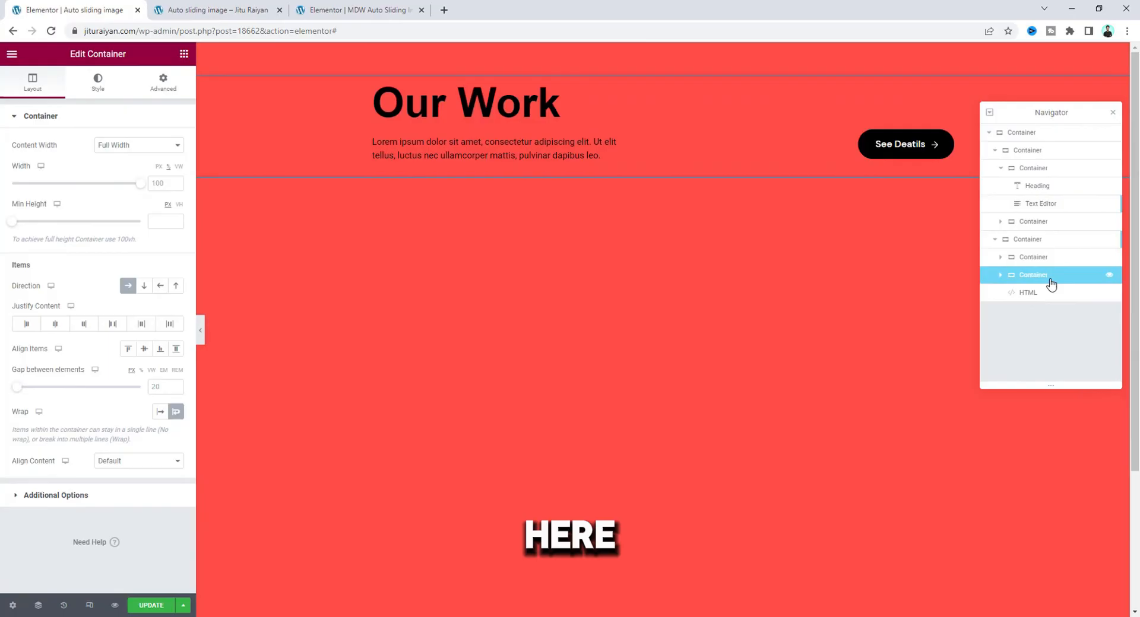
click(1001, 275)
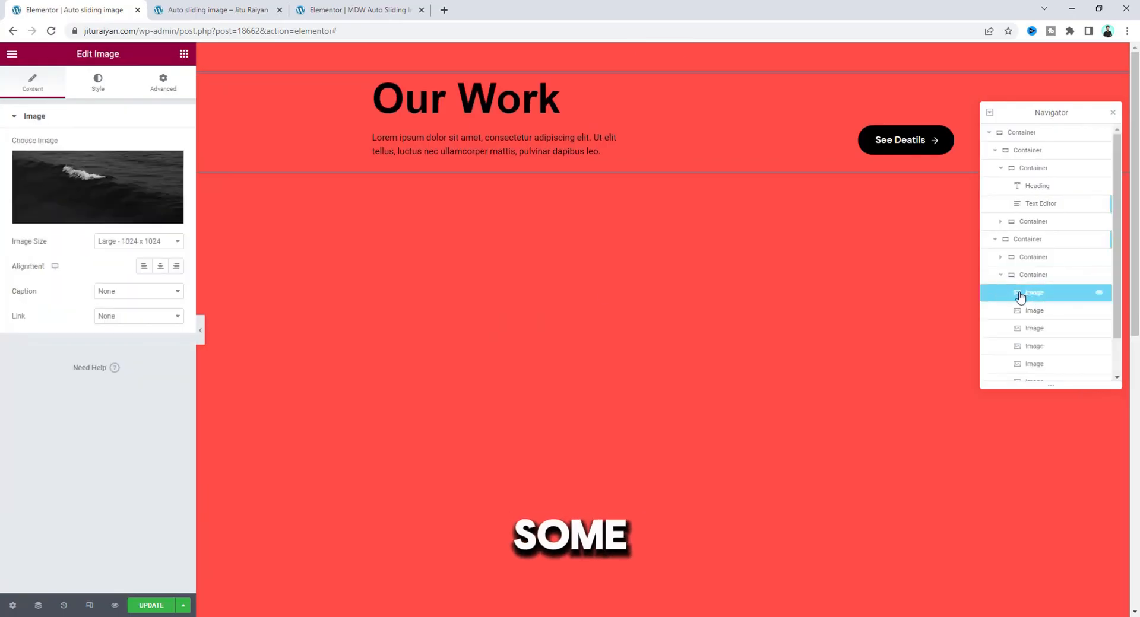
click(98, 189)
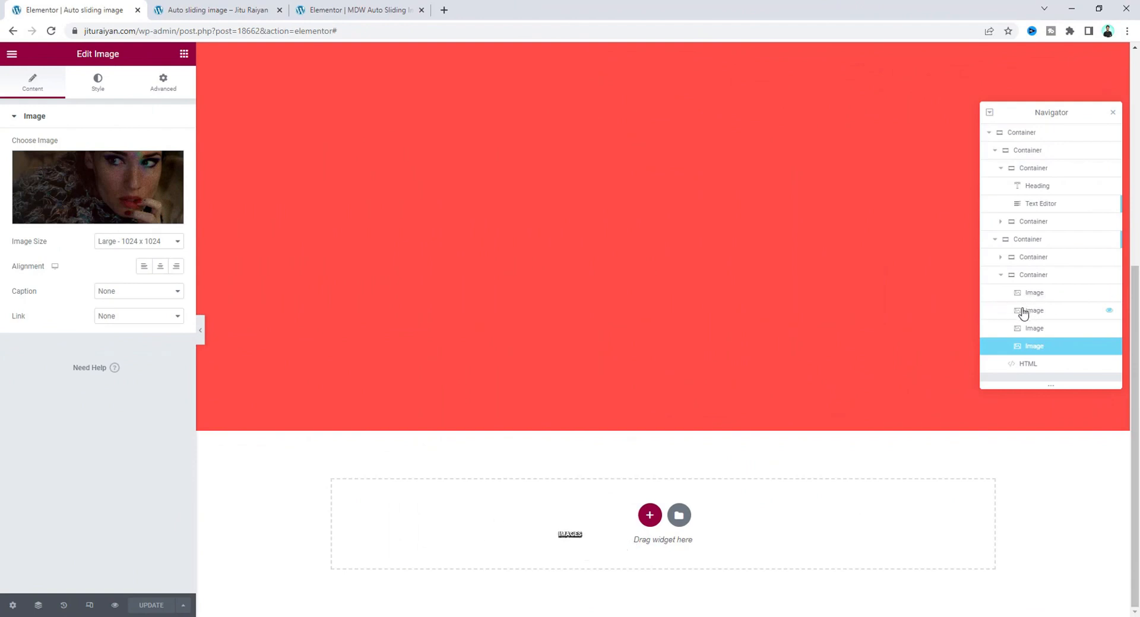
click(200, 9)
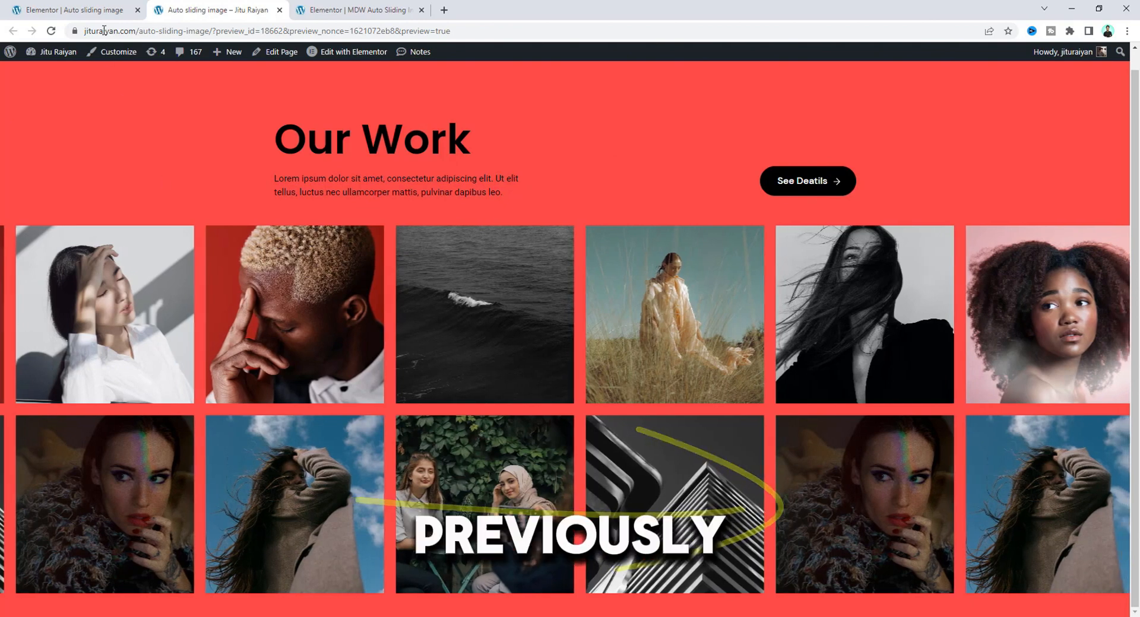
Copy the first selector block, with the direction, speed and hover variables, from the outer container's custom CSS.
click(95, 9)
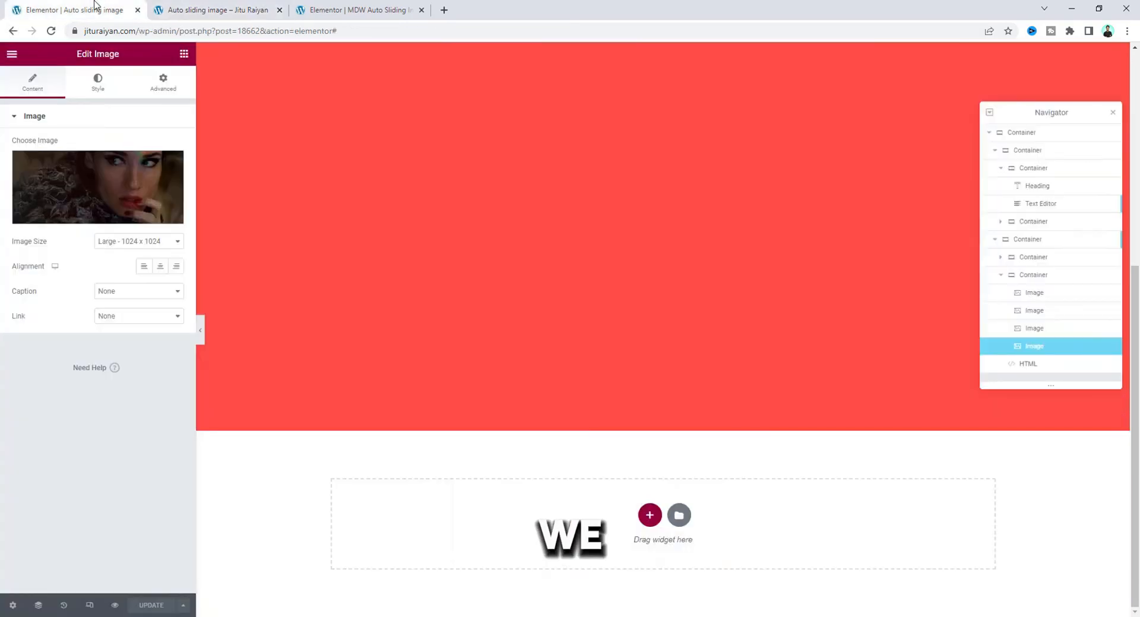
click(1029, 241)
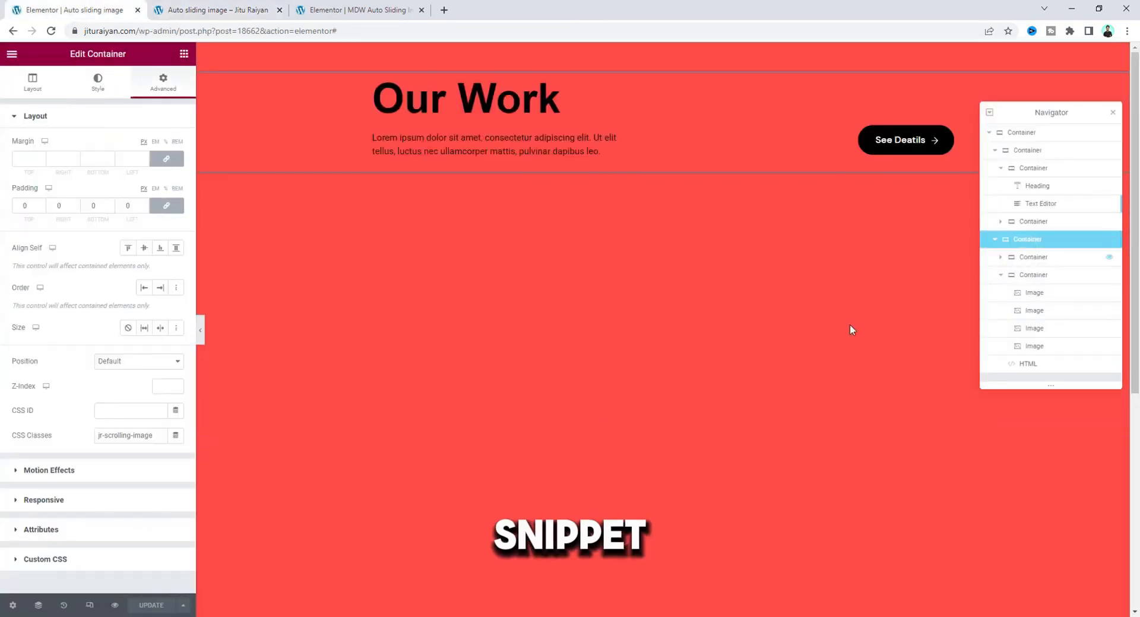
click(137, 558)
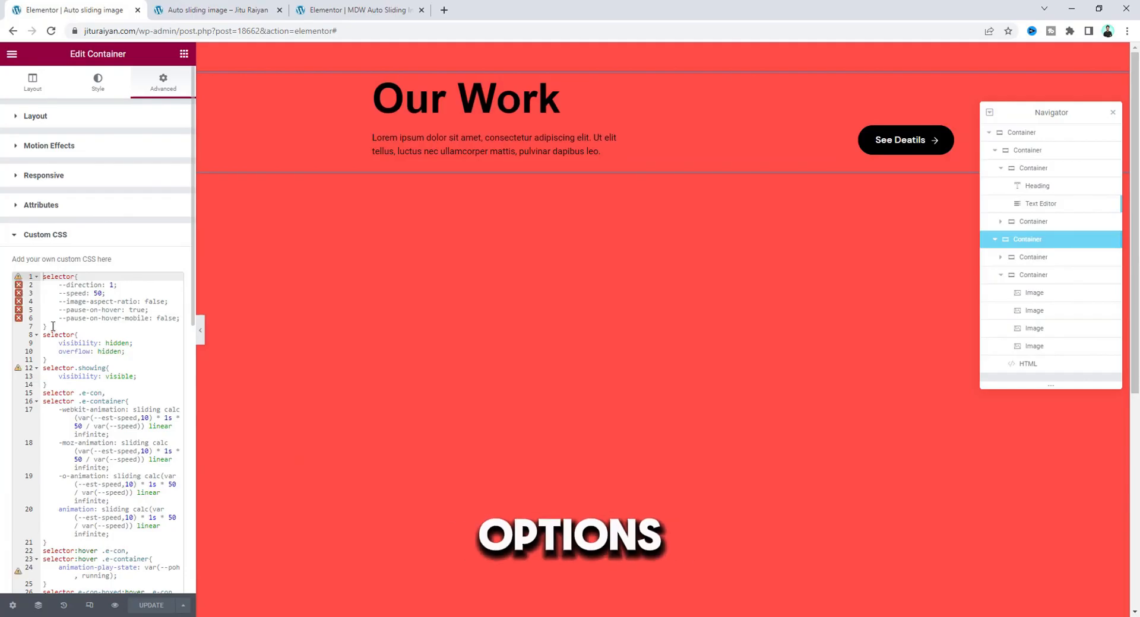
drag(56, 327, 24, 272)
key(ctrl+c)
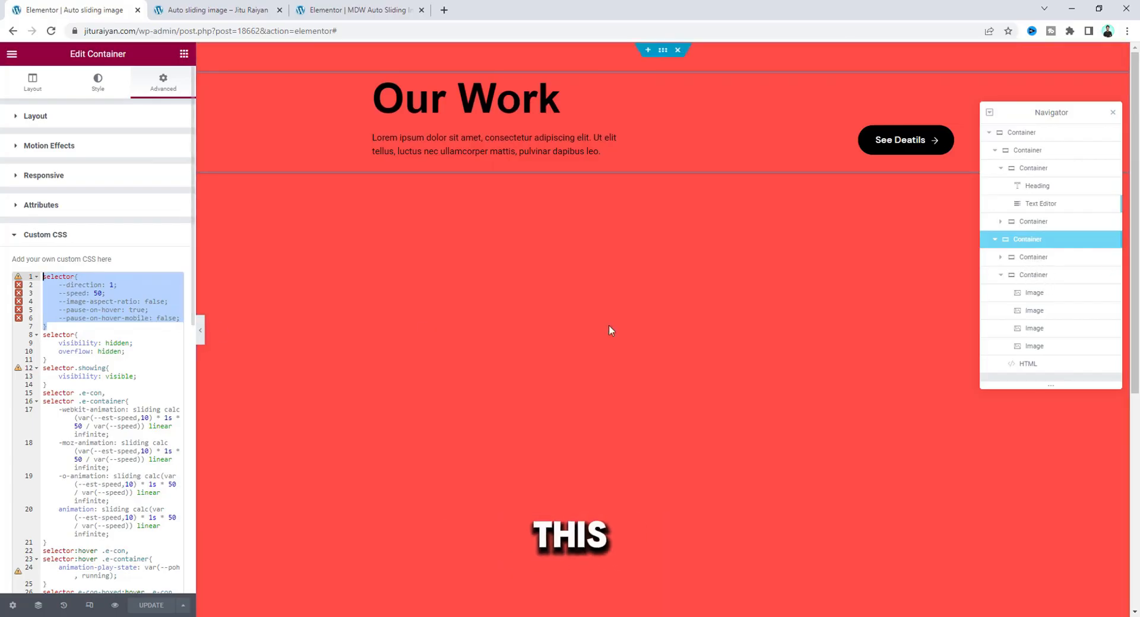
Paste the block into the second image container's custom CSS, set direction to -1 and delete the other variables.
click(1028, 276)
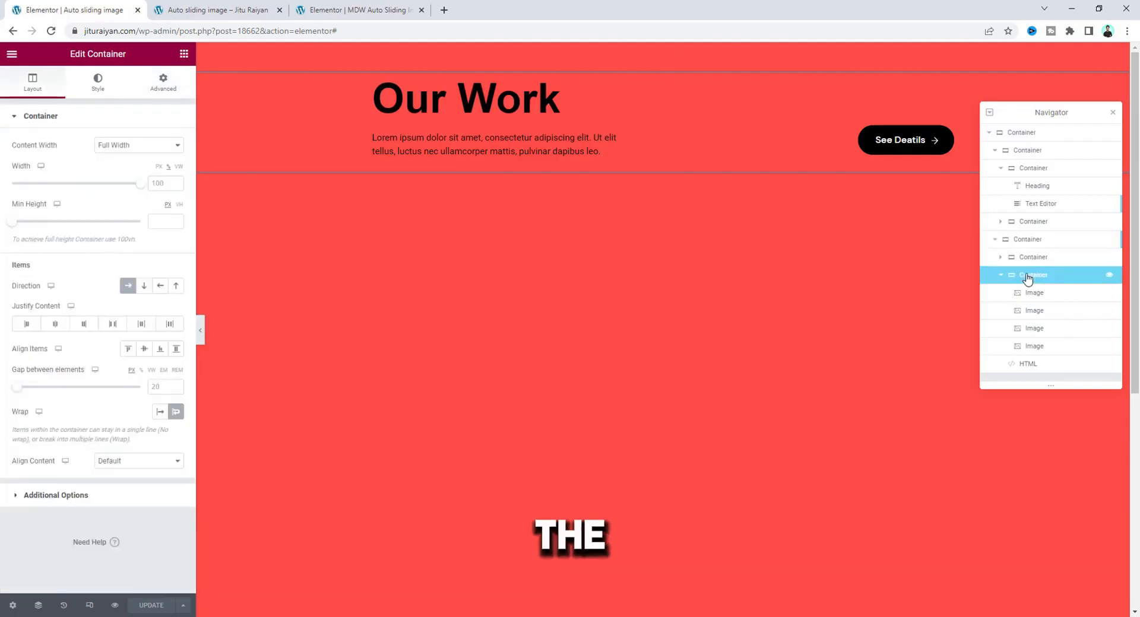
click(163, 82)
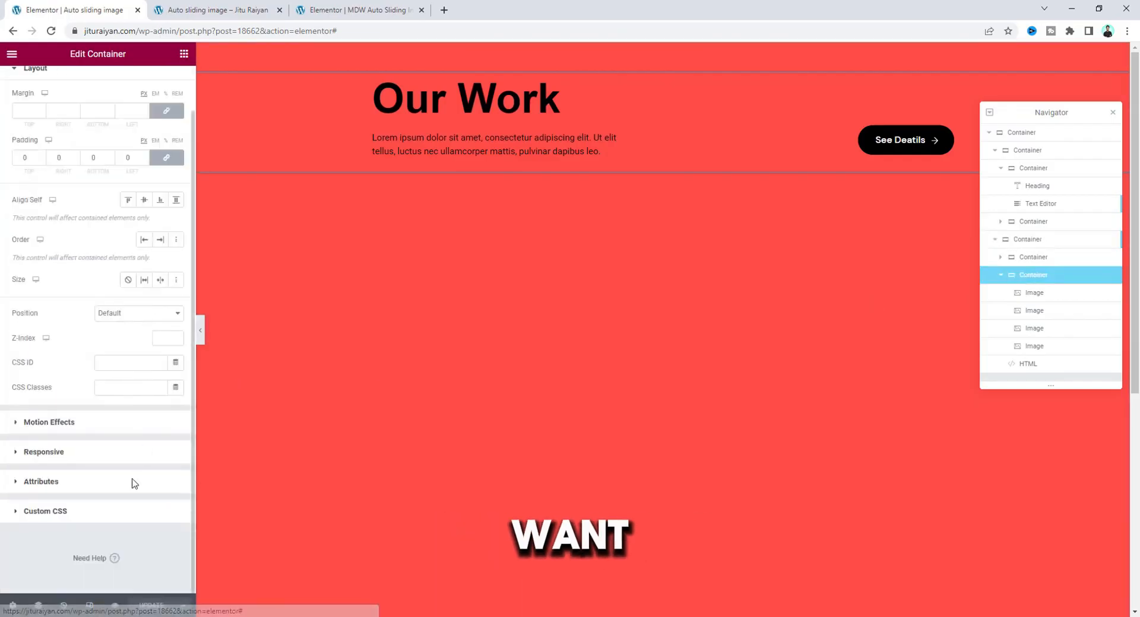
click(119, 509)
click(110, 334)
key(ctrl+v)
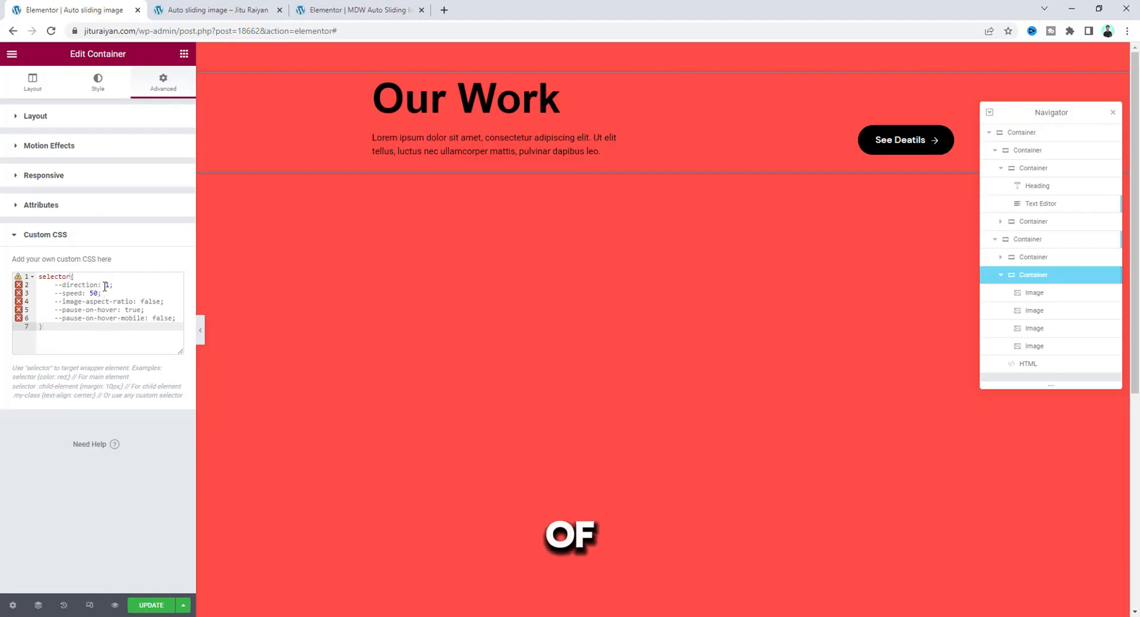
text(-)
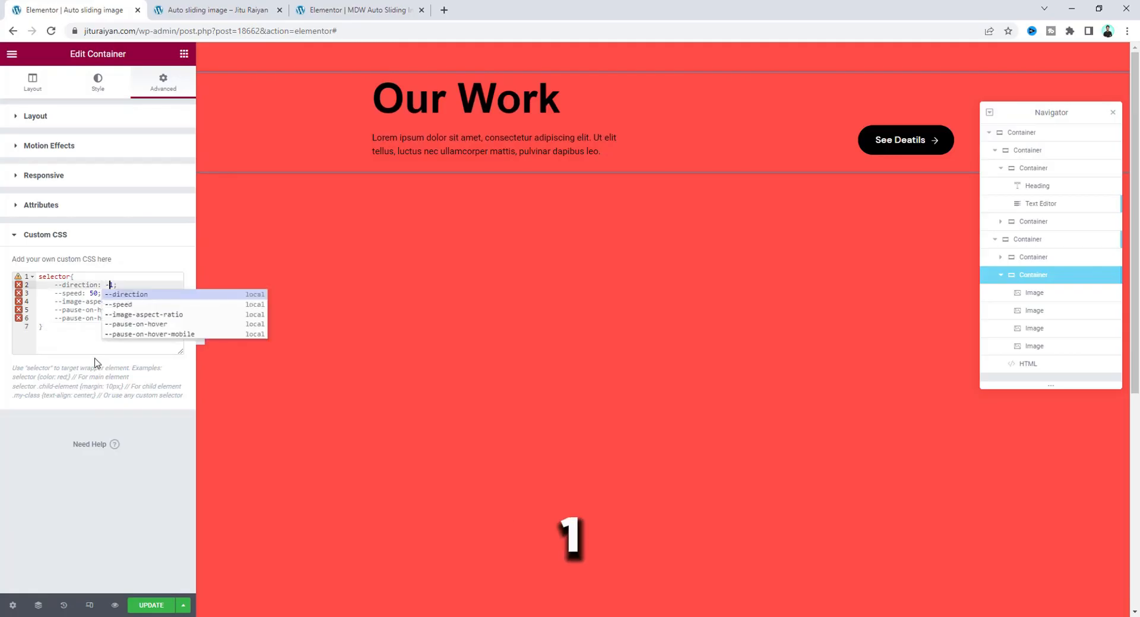
key(End)
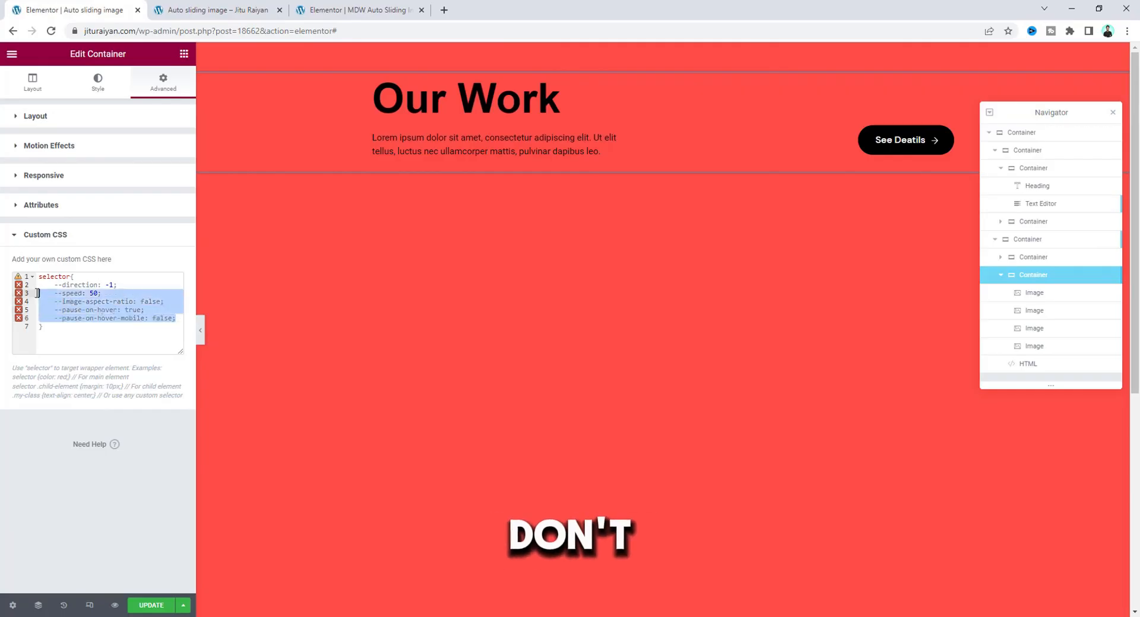
key(BackSpace)
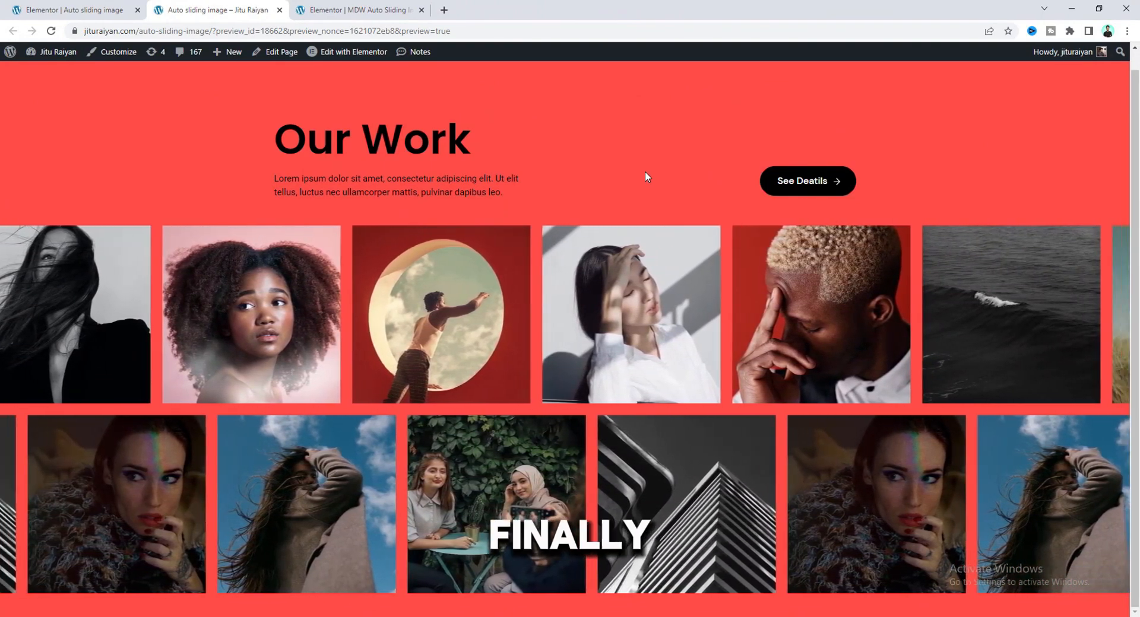
Inspect the preview page in the browser's responsive view at a phone width of about 356 px.
right_click(646, 173)
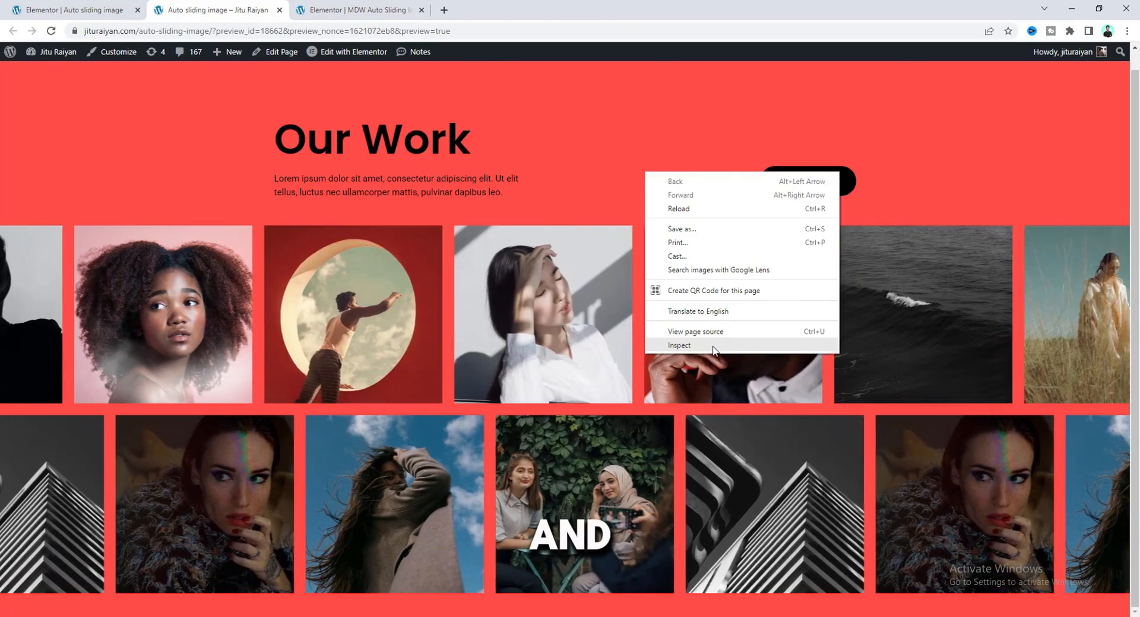
click(712, 348)
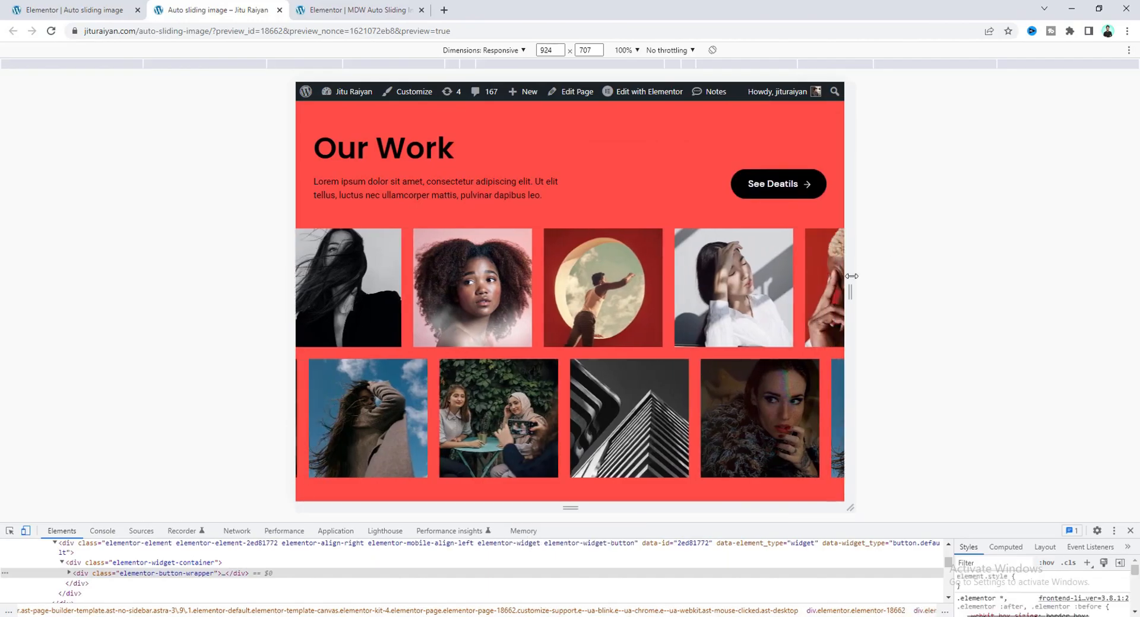
drag(716, 263, 683, 263)
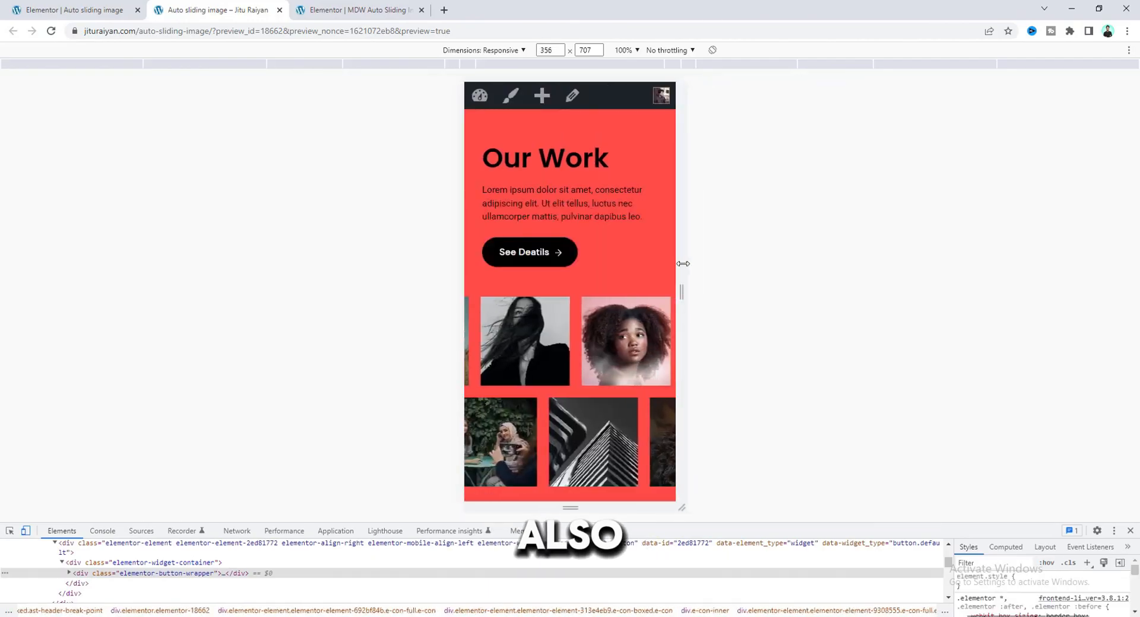
scroll(643, 265, down, 1)
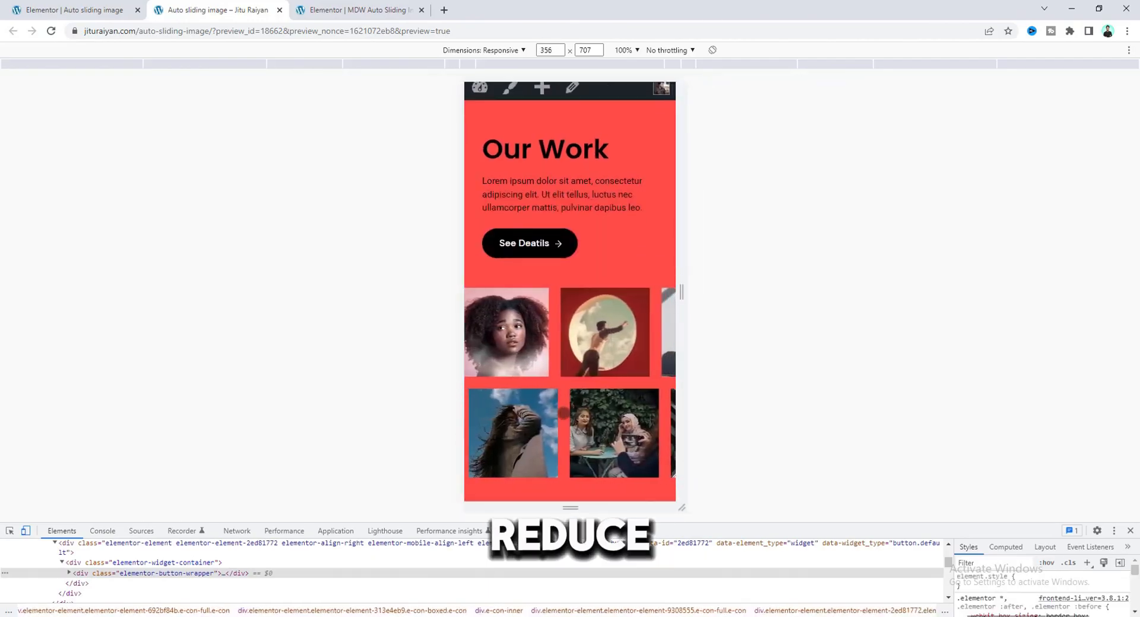
Switch the editor to mobile view and set the second image container's gap between elements to 10 px.
click(125, 7)
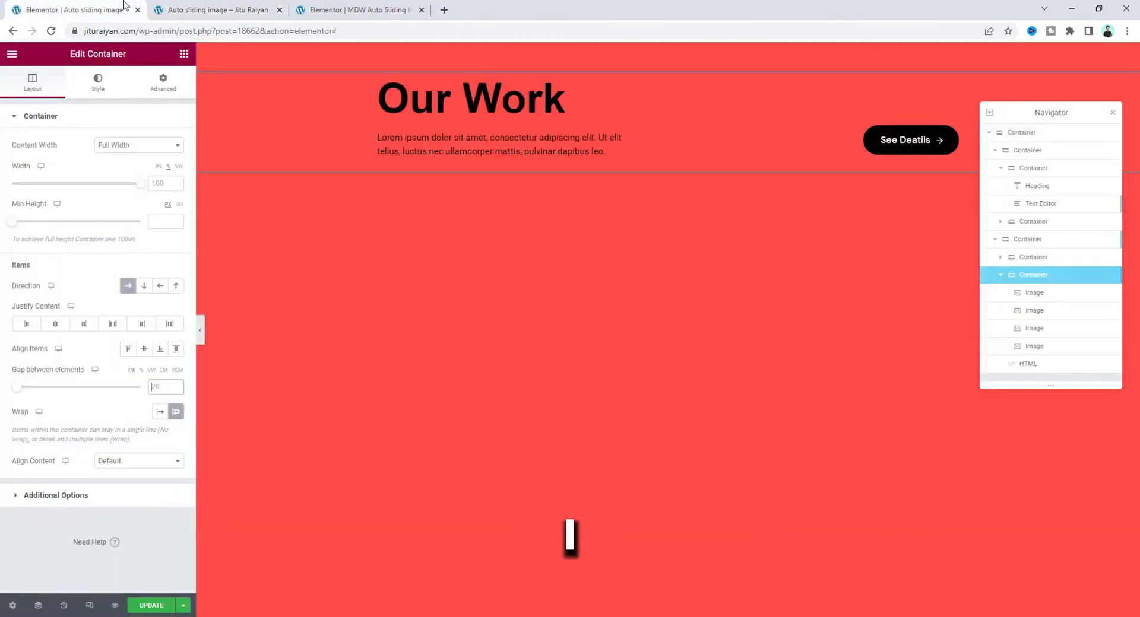
click(89, 606)
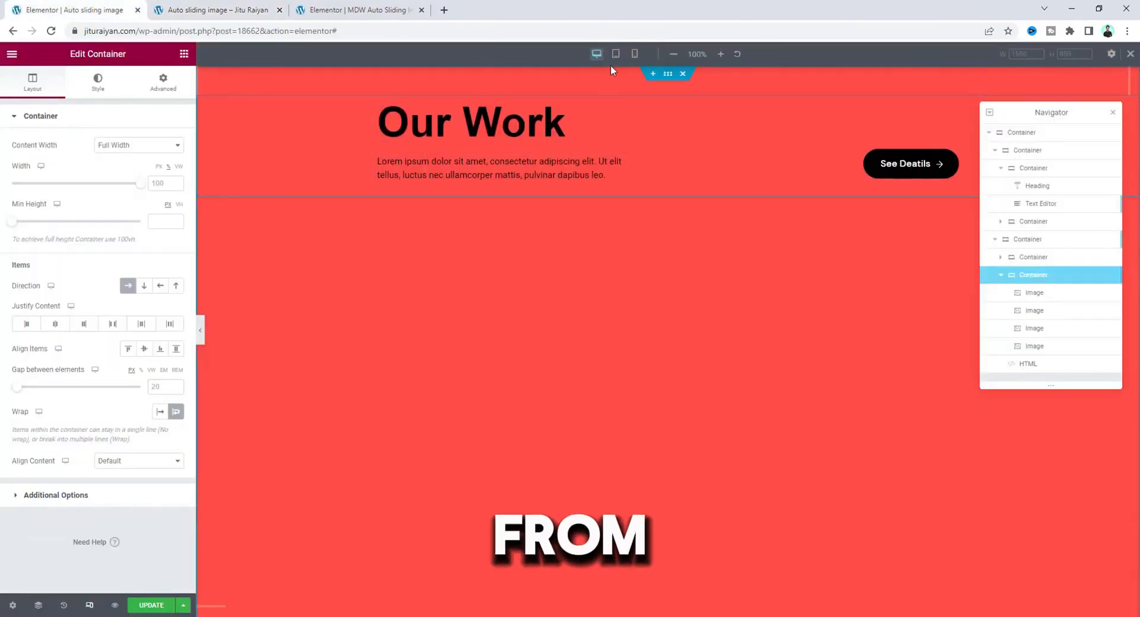
click(634, 54)
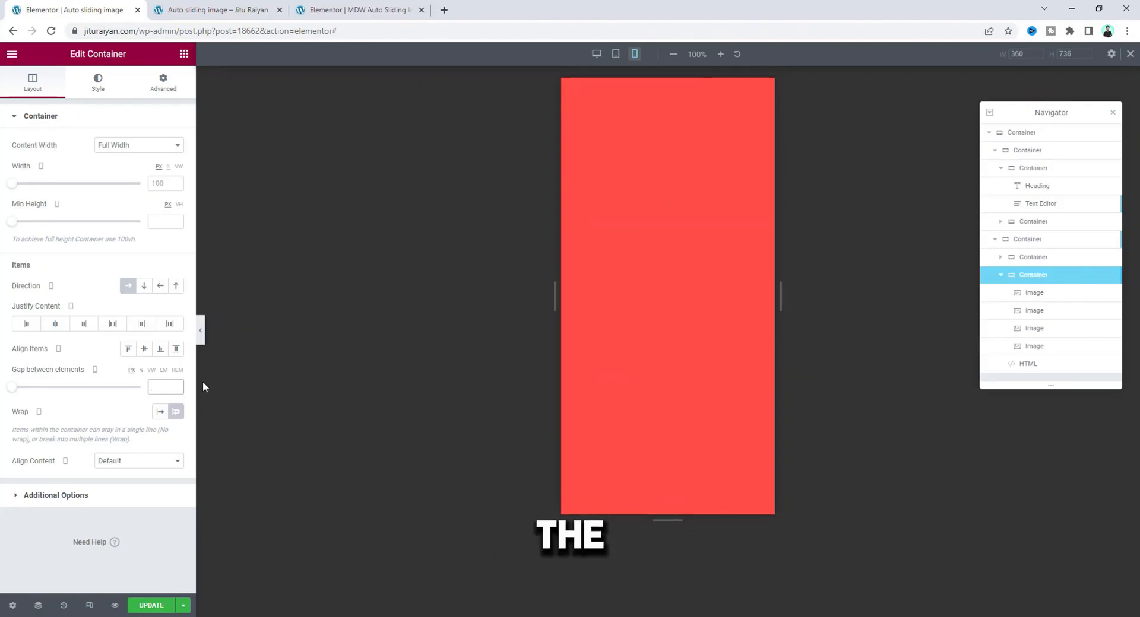
text(10)
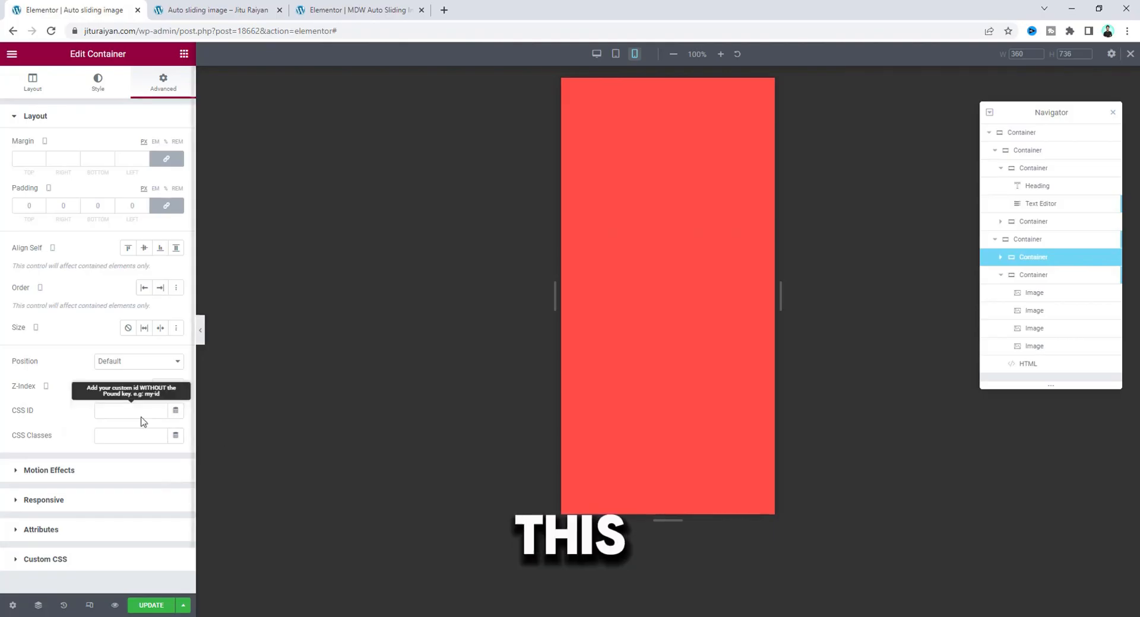
Set the first image container's mobile gap between elements to 10 px.
click(32, 81)
click(165, 387)
text(10)
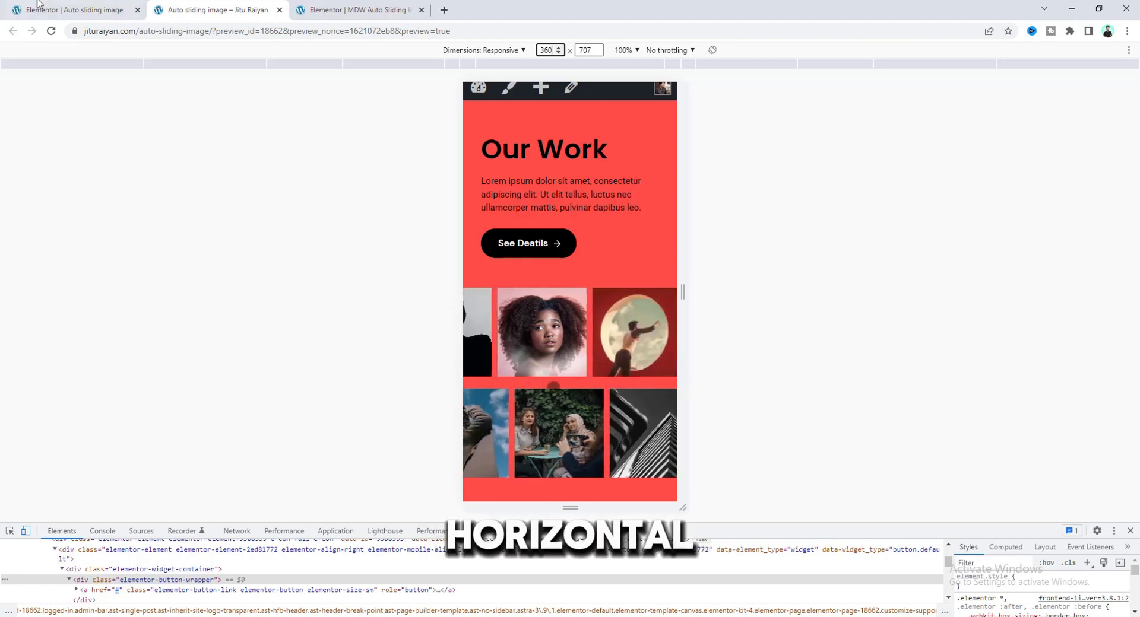
Set the outer container's mobile gap between elements to 10 px and check the spacing in the page preview.
click(66, 10)
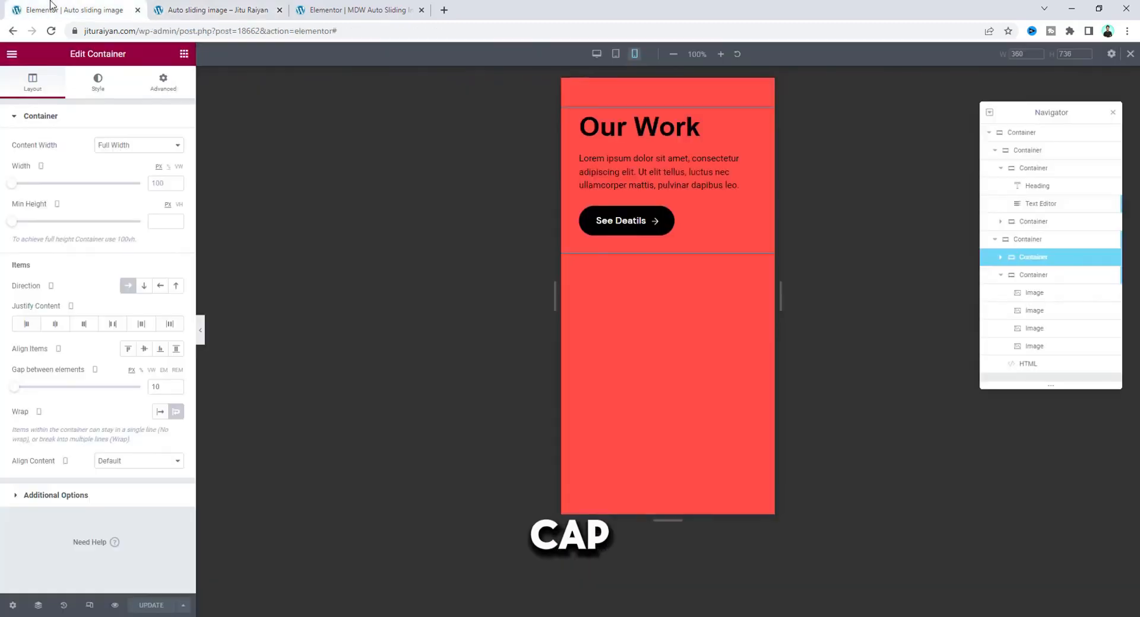
click(1024, 241)
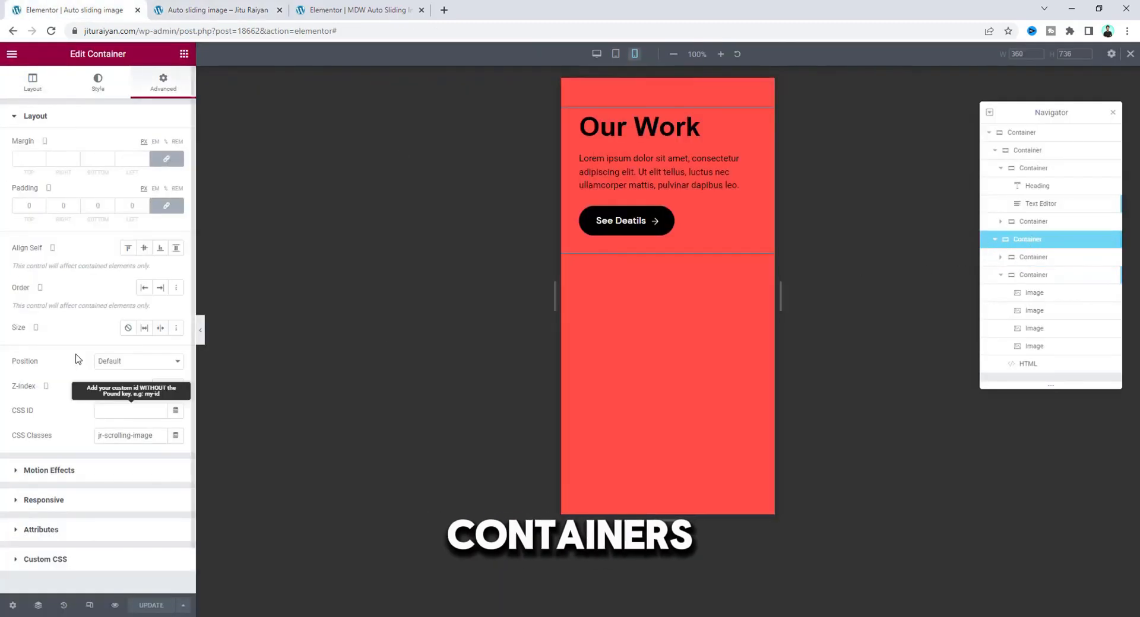
click(25, 89)
click(164, 389)
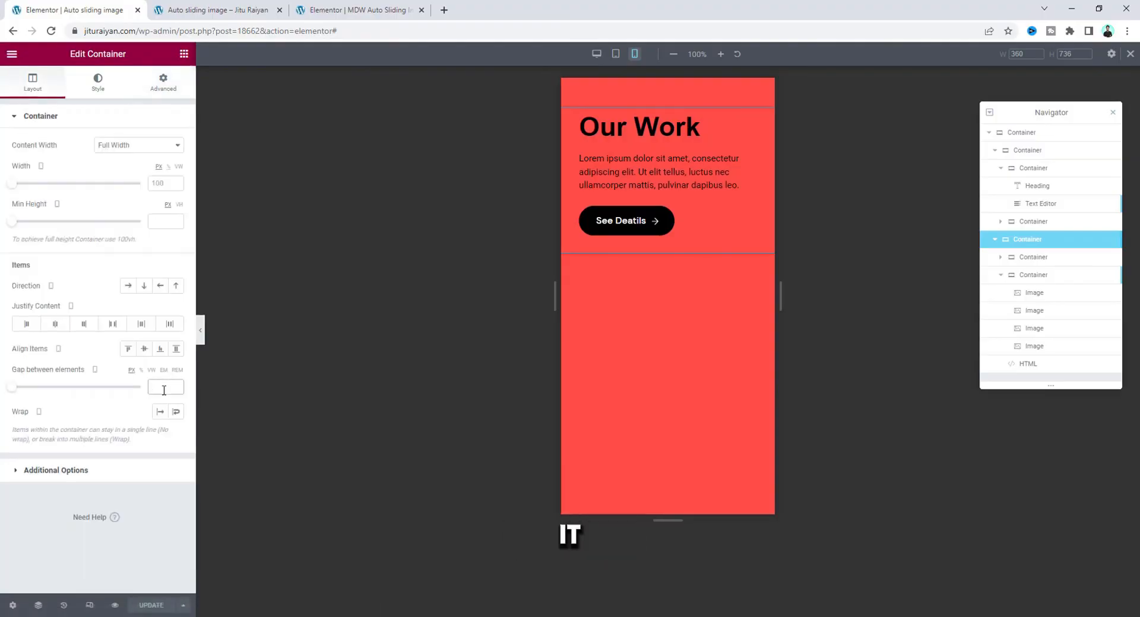
text(10)
click(114, 605)
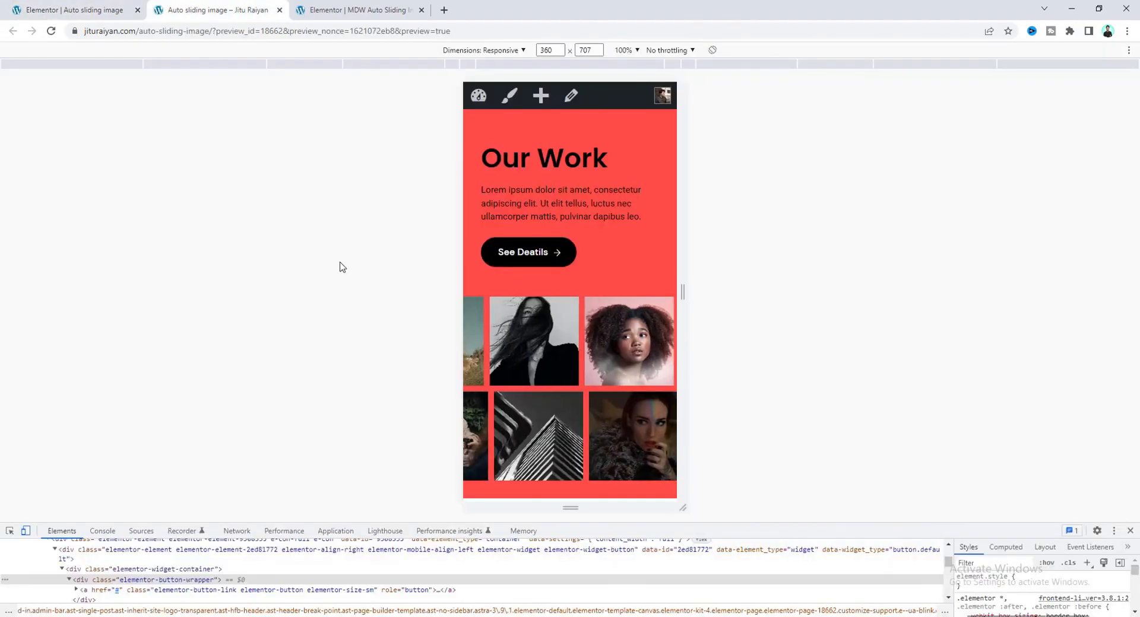